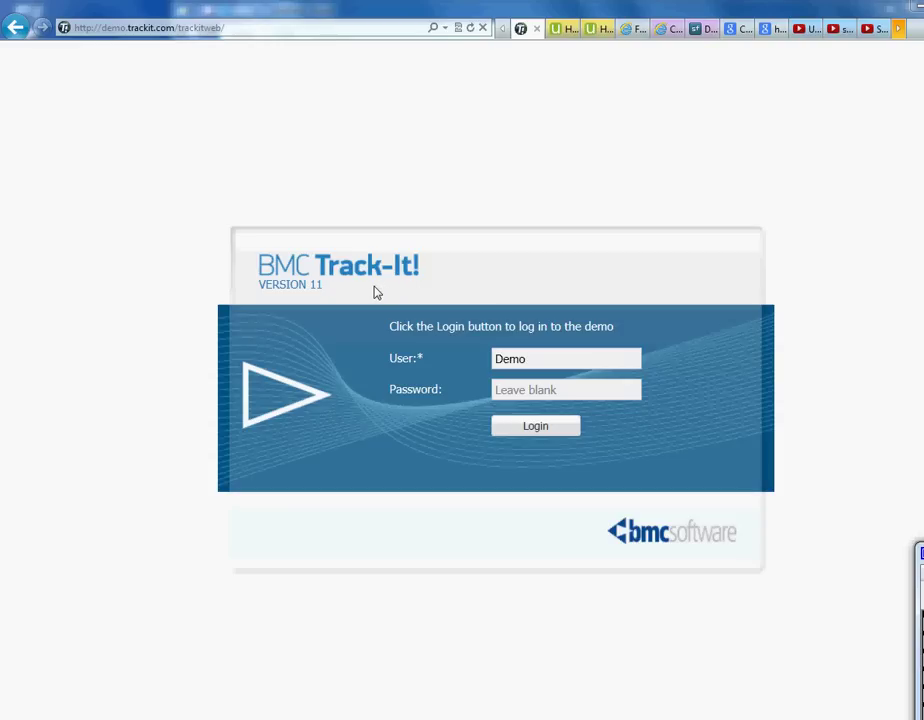
- Log in to the Track-It! demo as the Demo user and open the "Purchase new laptop for sales." work order
click(920, 28)
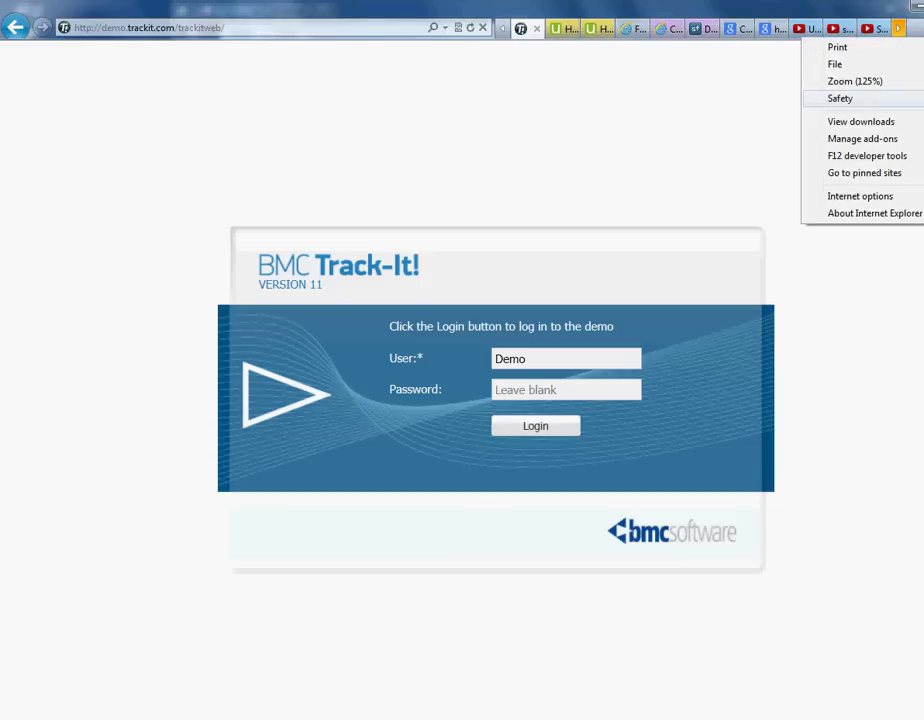
click(592, 212)
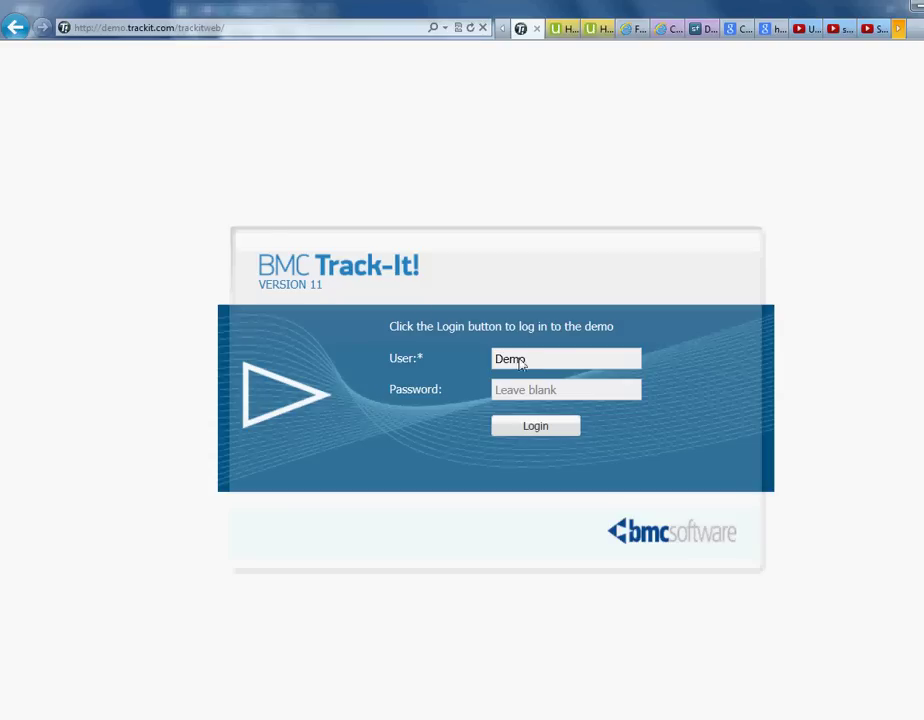
click(535, 430)
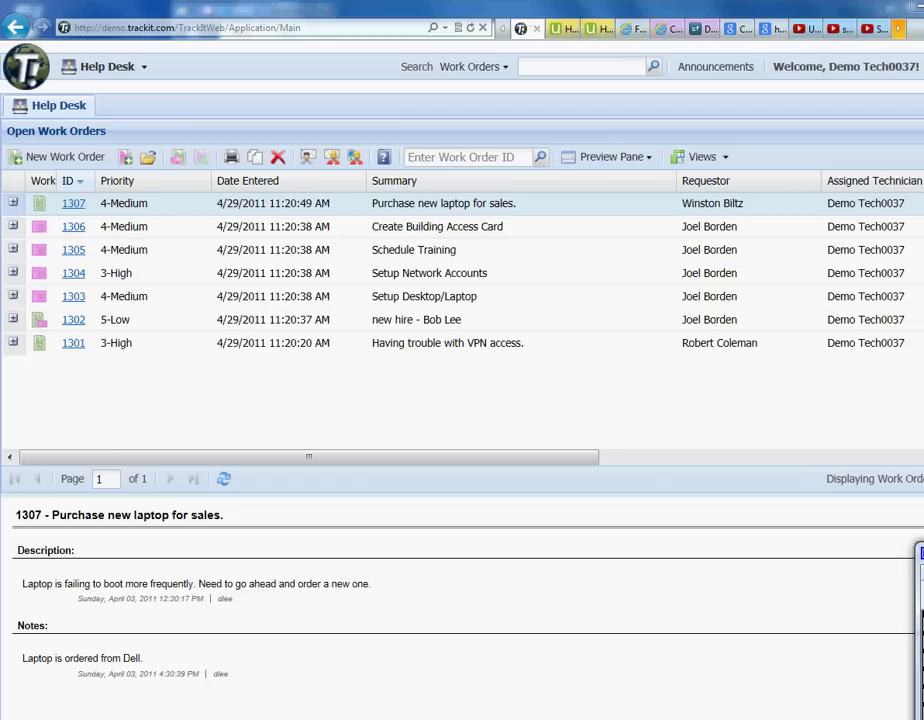
click(14, 204)
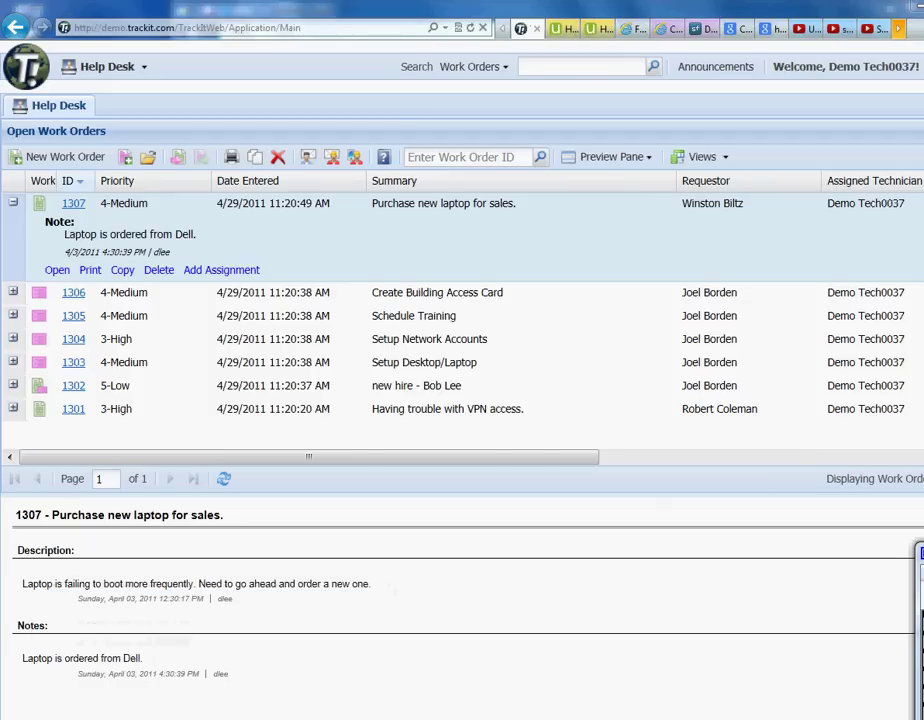
click(56, 273)
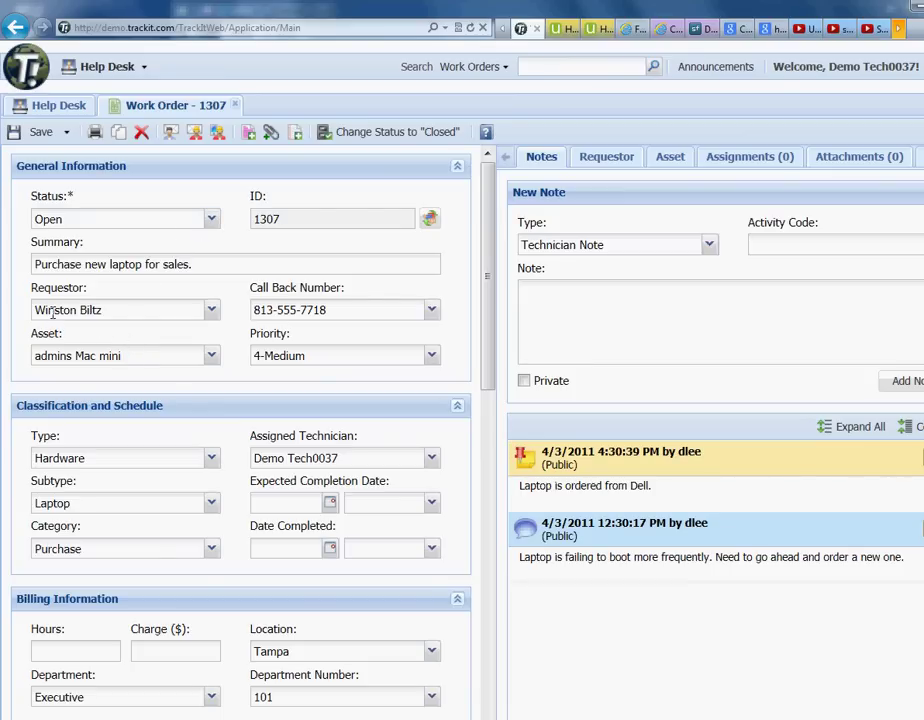
- Examine the work order's general information, classification, billing, policy, custom and notification fields
drag(91, 344, 311, 362)
click(311, 362)
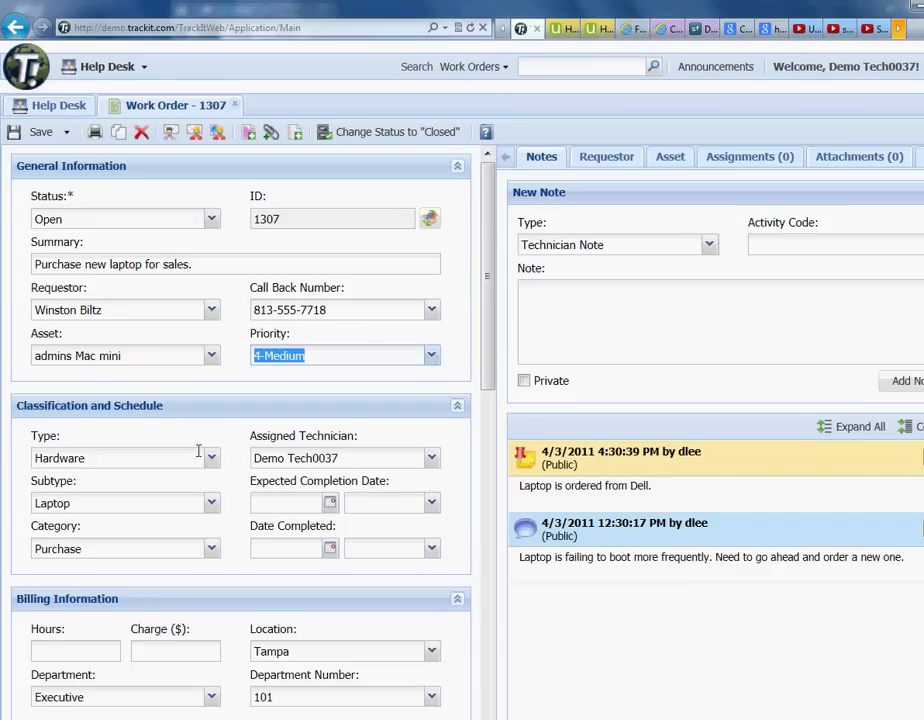
scroll(200, 450, down, 3)
scroll(72, 475, down, 10)
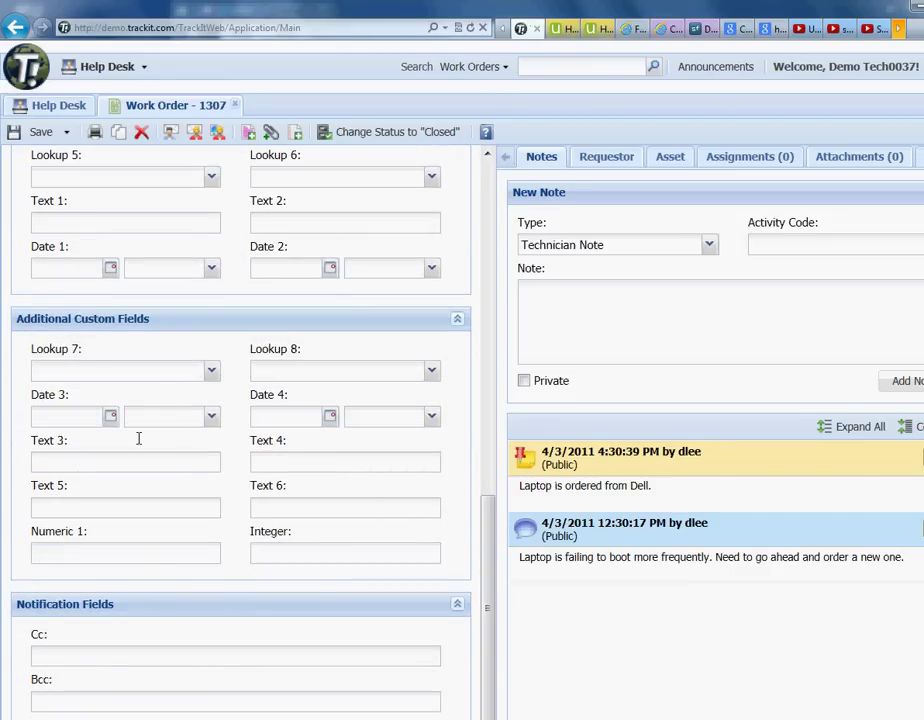
scroll(76, 366, up, 1)
scroll(76, 366, up, 3)
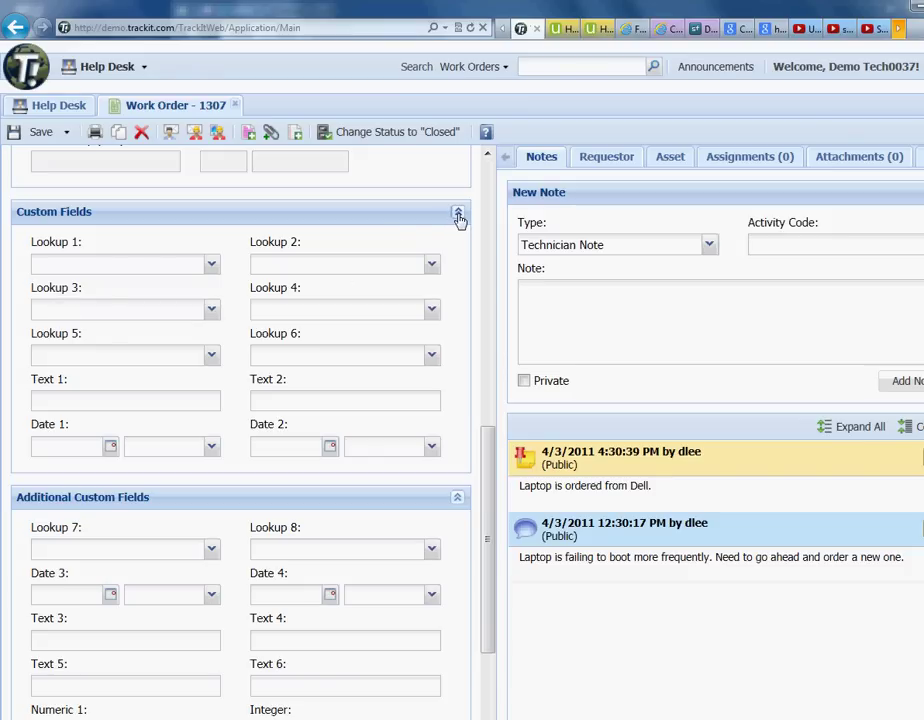
scroll(66, 478, down, 4)
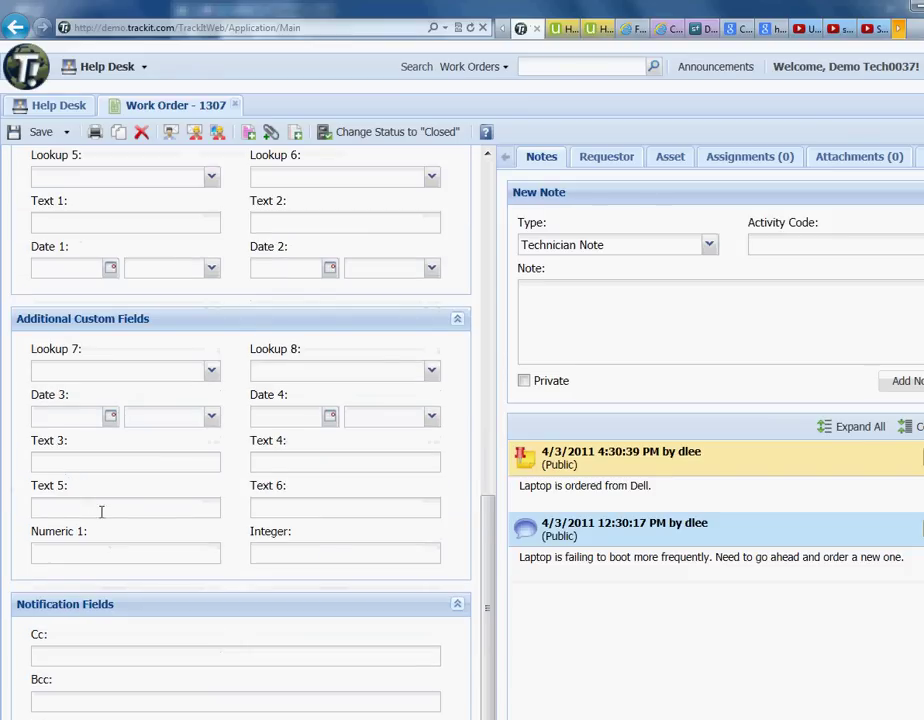
scroll(95, 506, up, 18)
scroll(93, 506, down, 16)
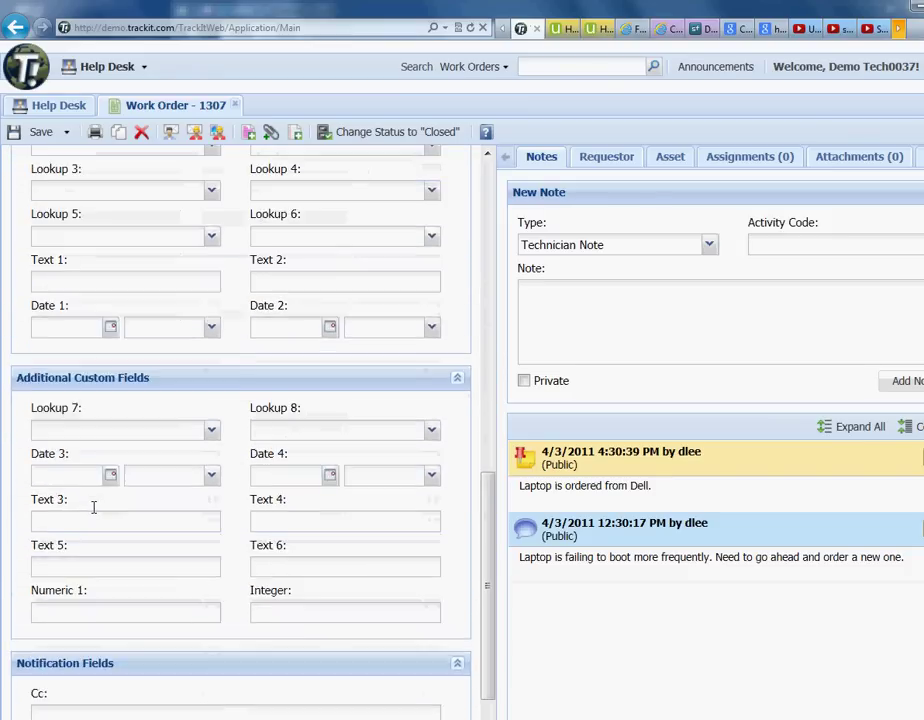
scroll(93, 507, down, 1)
scroll(93, 507, up, 10)
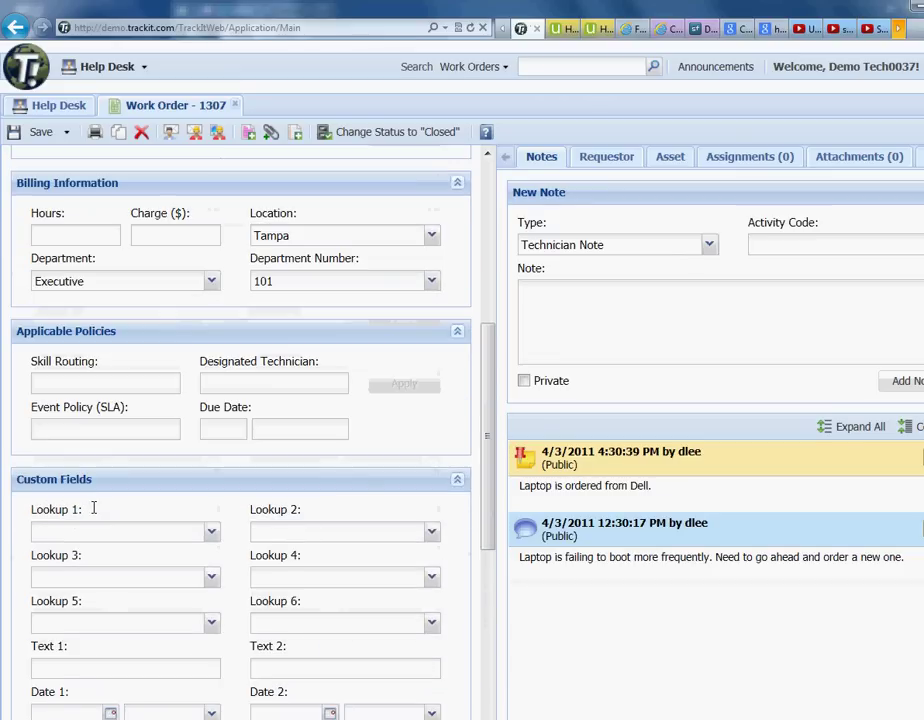
scroll(93, 507, up, 9)
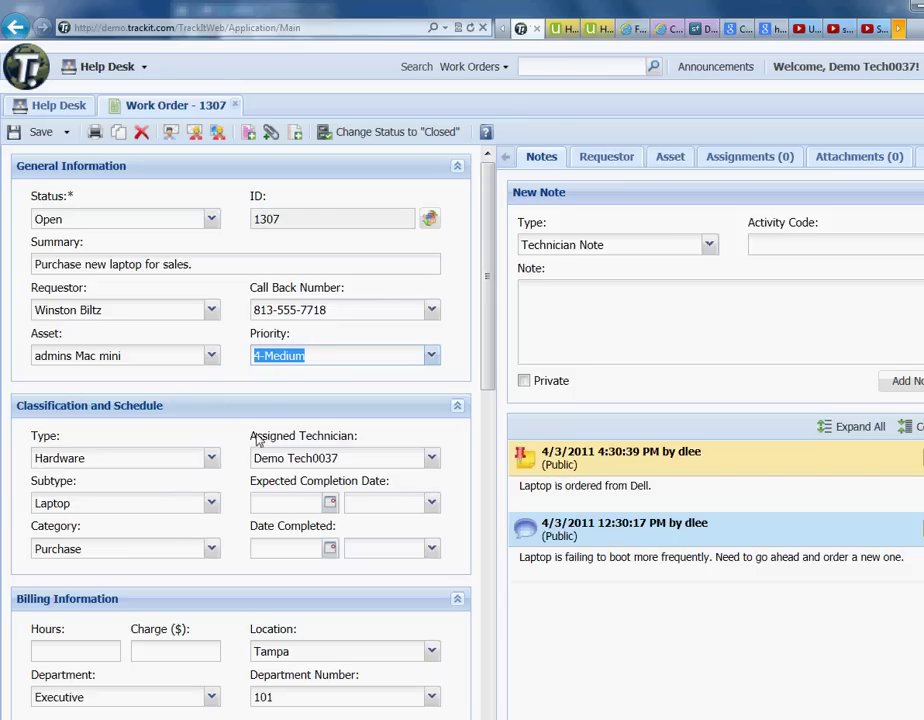
- View the technicians available for assignment to the work order, leaving the assignment as it is
click(291, 458)
click(384, 457)
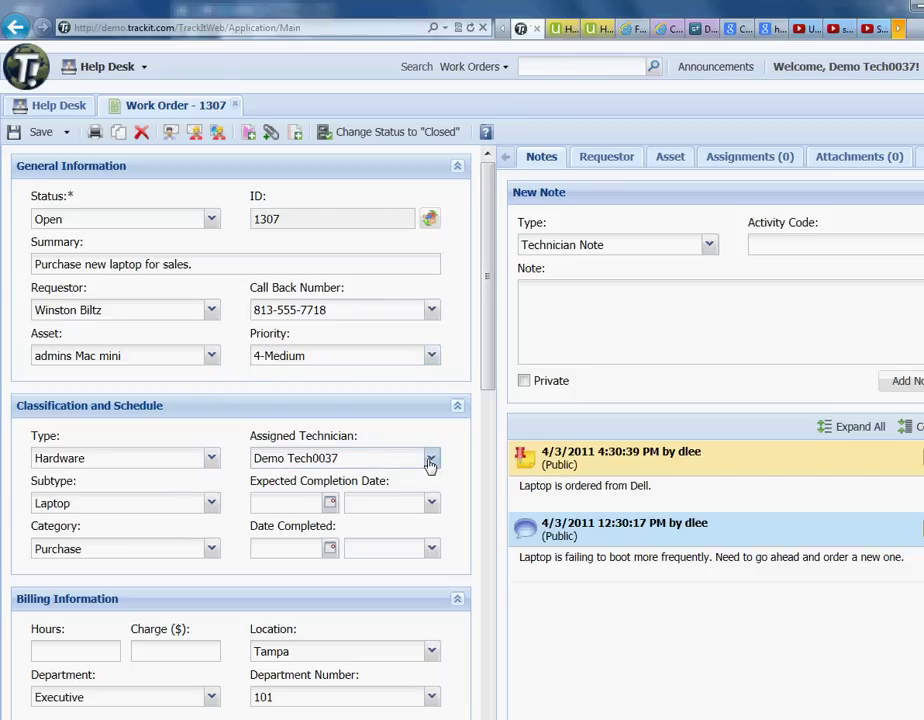
click(431, 458)
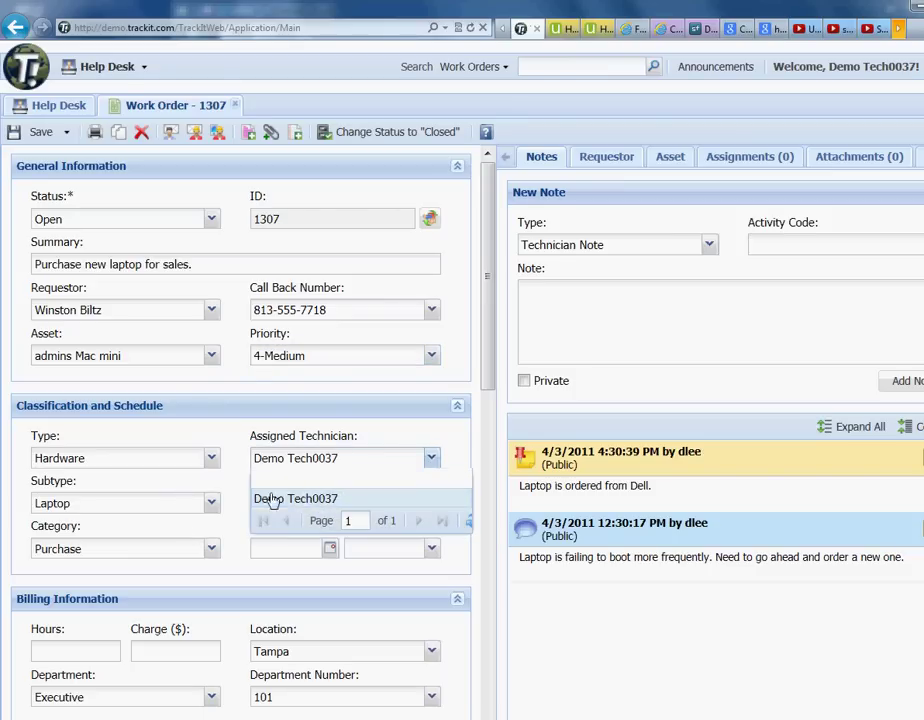
click(223, 439)
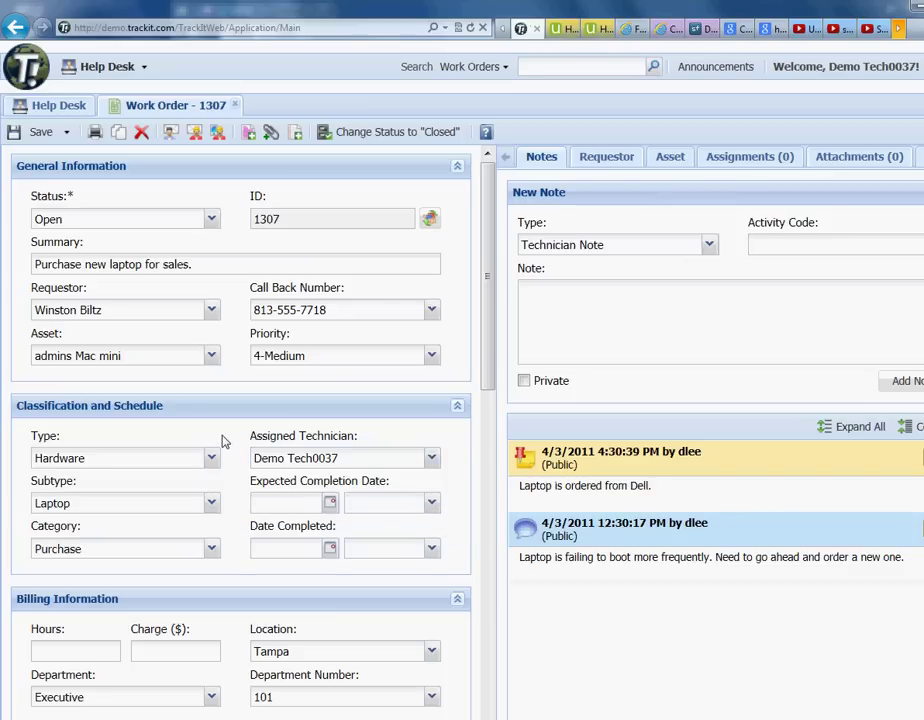
- Add a technician note reading "sdfsdfsdfsdfsdfs" to the work order
click(562, 326)
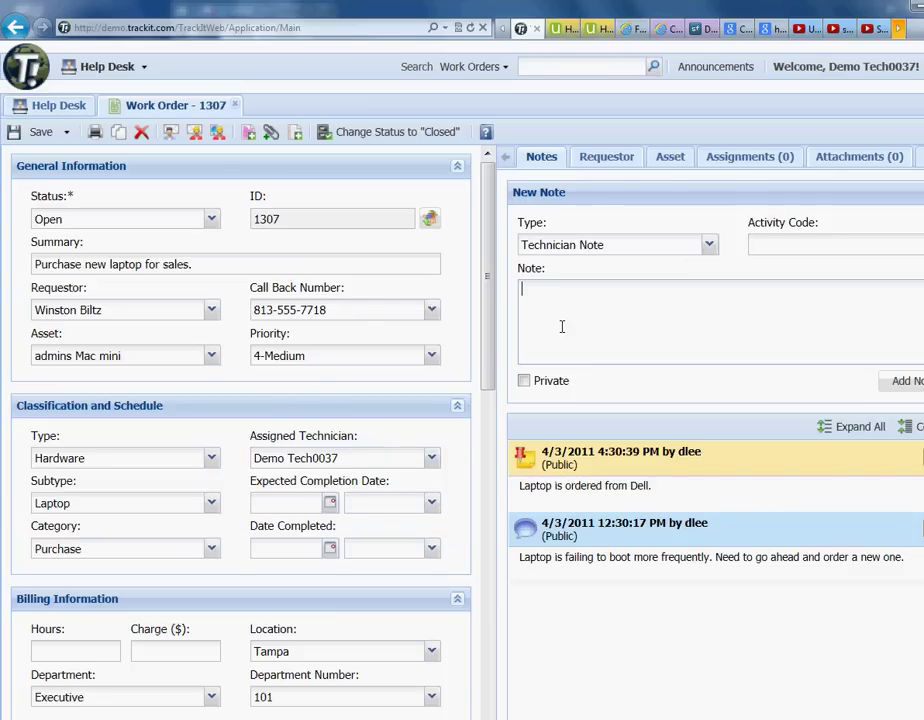
text(sdfsdfsdfsdfsdfs)
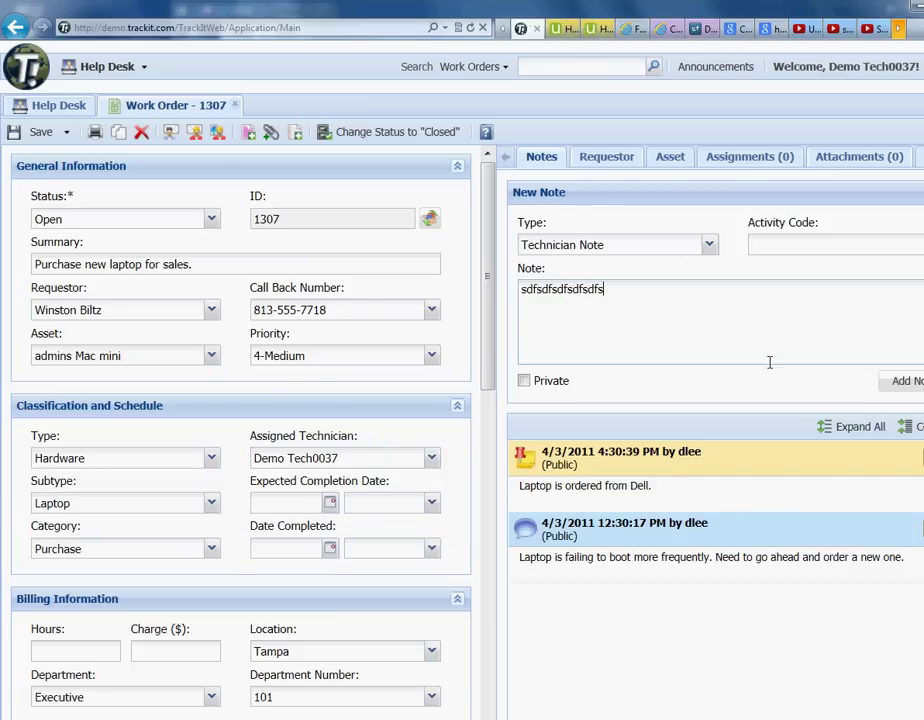
click(899, 381)
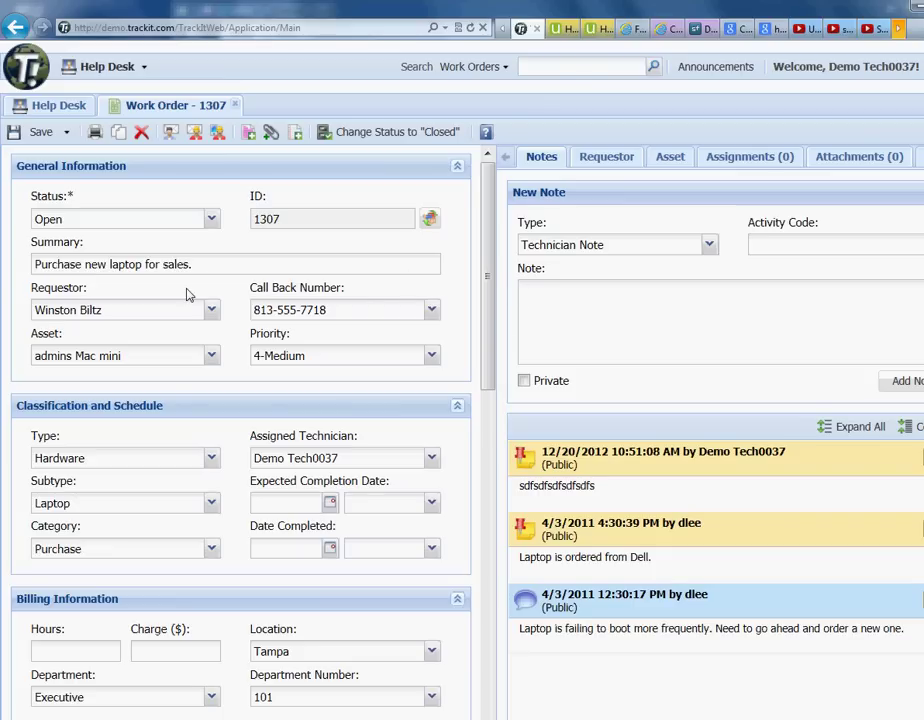
- Attach the Desert.jpg image from the Sample Pictures folder to the work order
scroll(185, 294, down, 3)
scroll(185, 294, up, 3)
click(270, 134)
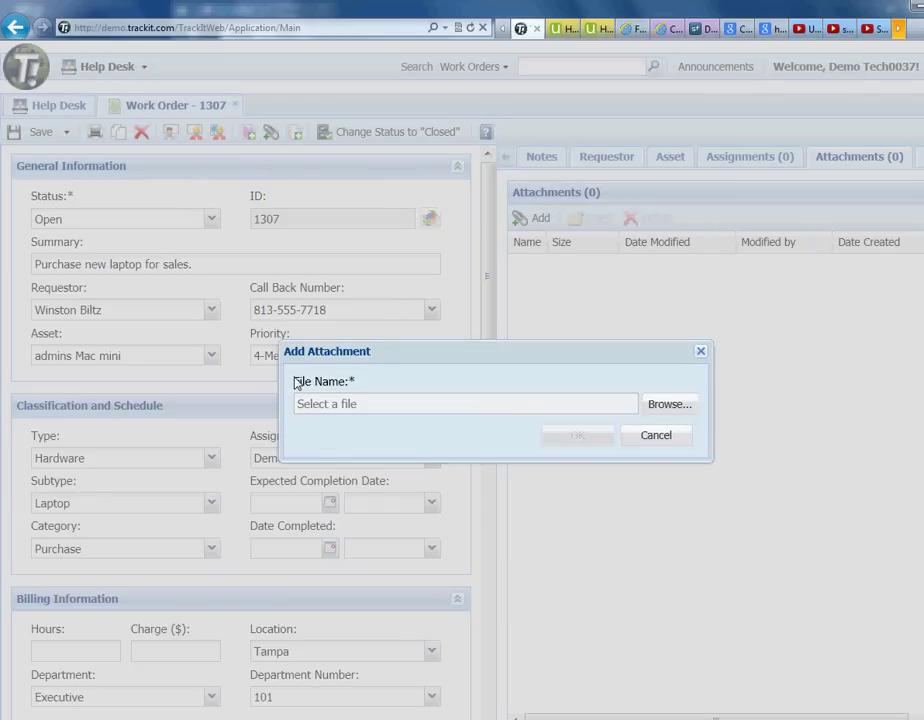
drag(367, 352, 301, 352)
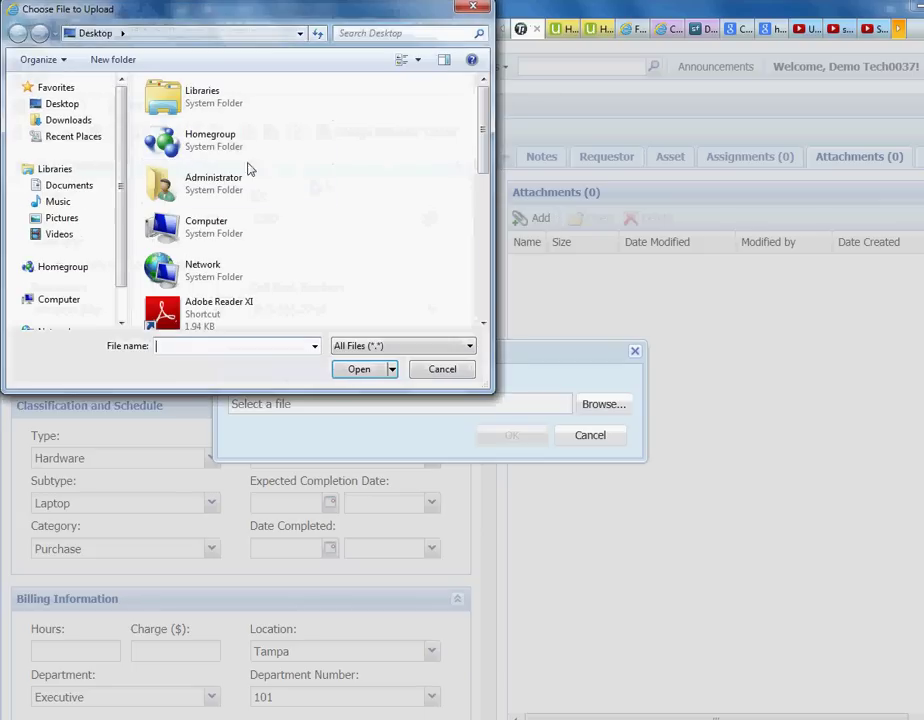
click(36, 187)
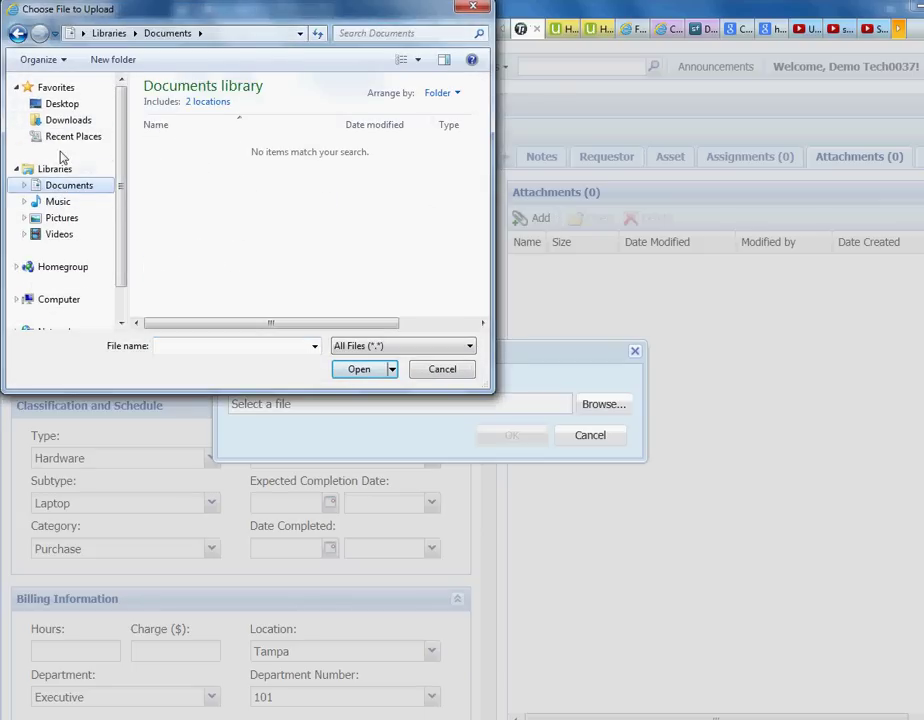
click(88, 217)
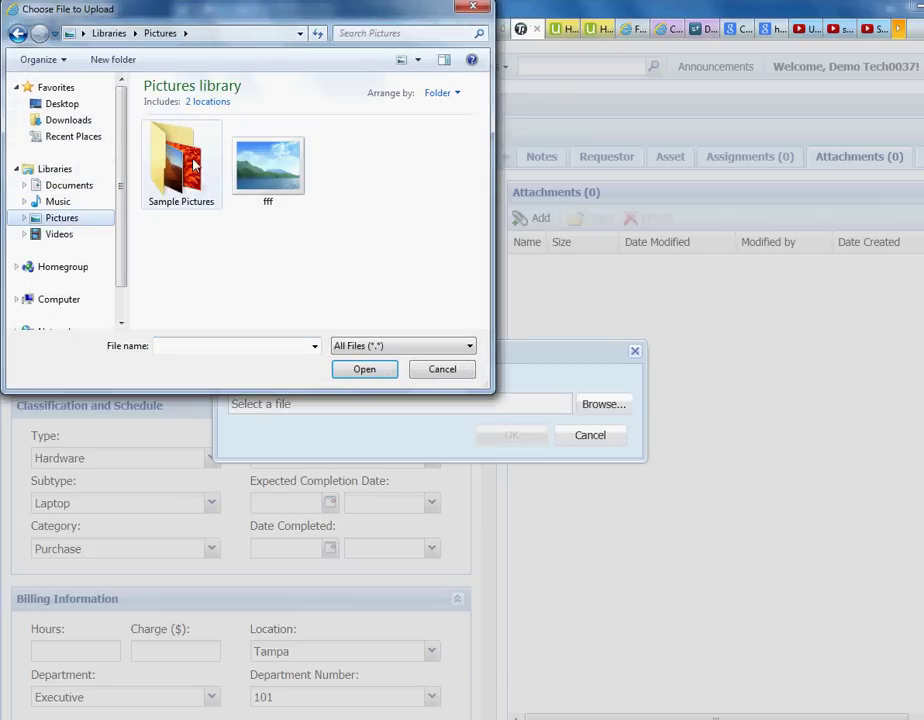
double_click(181, 165)
click(280, 187)
double_click(280, 187)
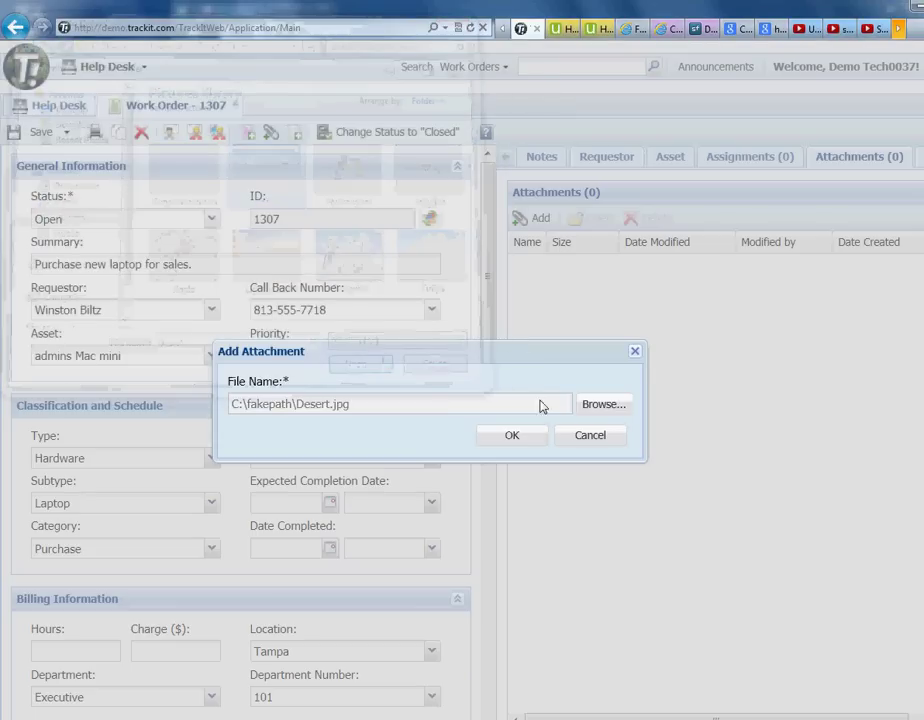
click(514, 436)
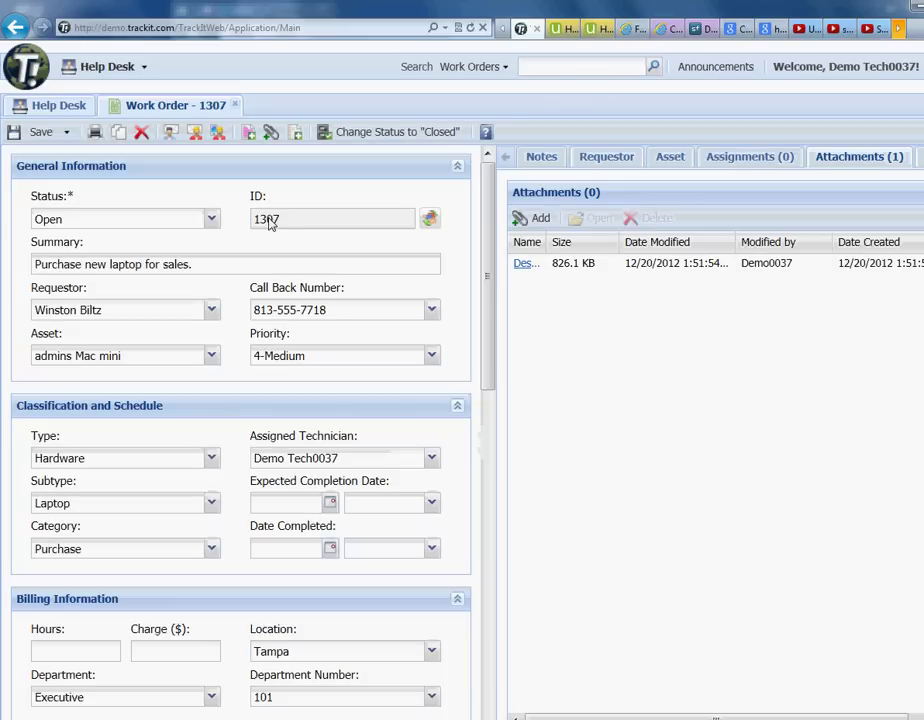
- Check the latest note of the laptop purchase work order in the Help Desk list and return to the work order
click(54, 108)
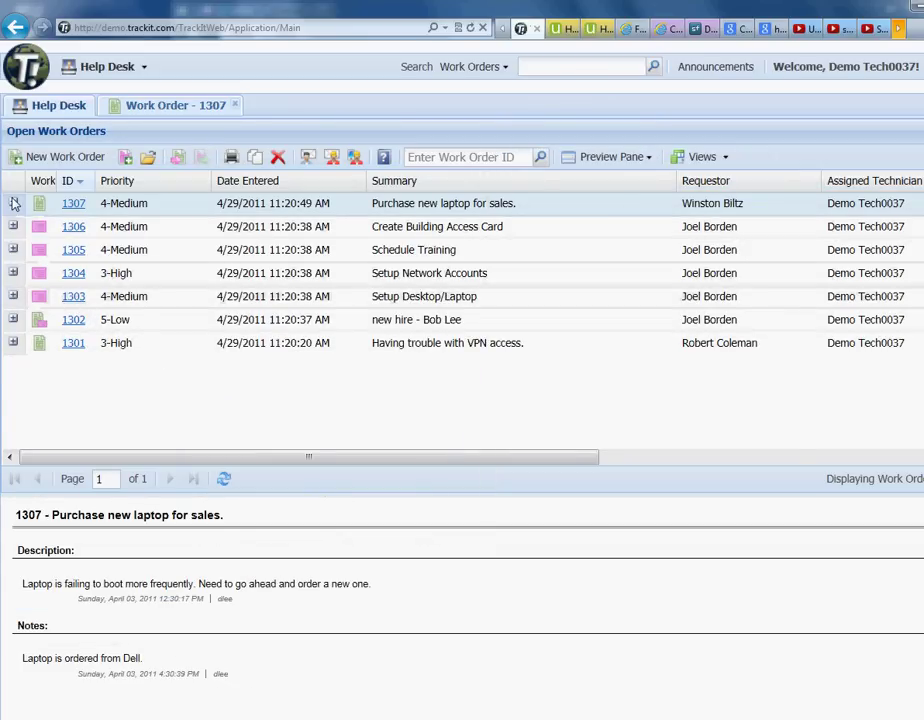
click(13, 204)
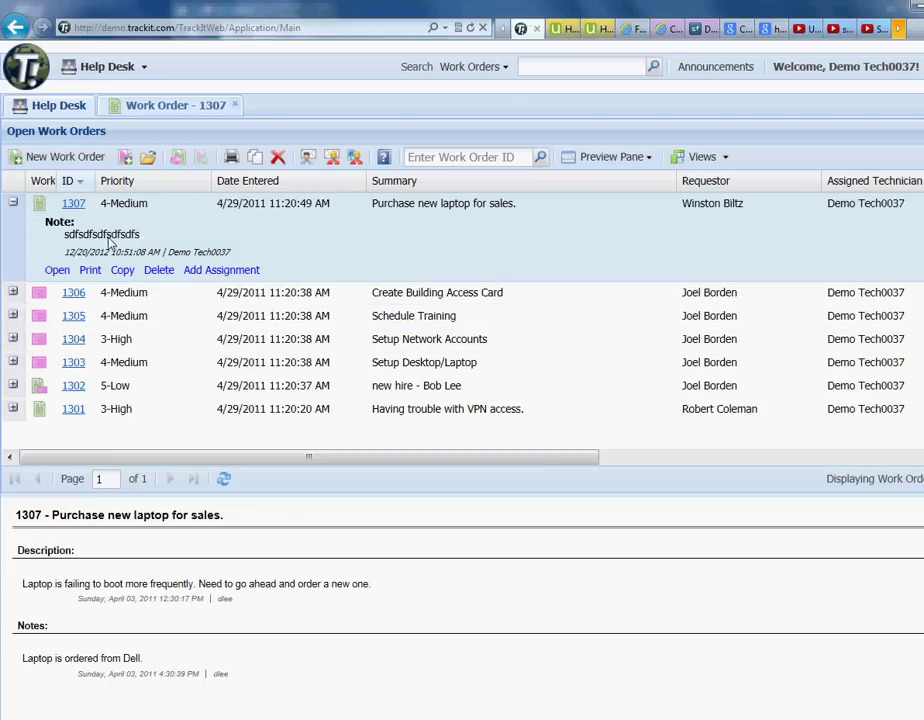
click(57, 270)
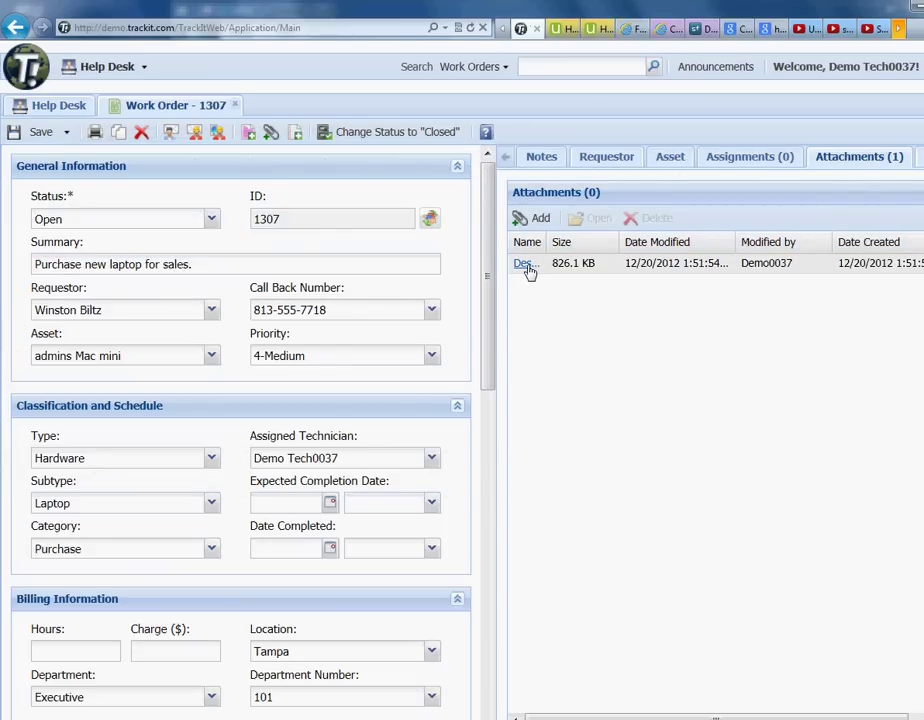
- Close and reopen the laptop purchase work order, and select its attached image in the attachments list
click(234, 106)
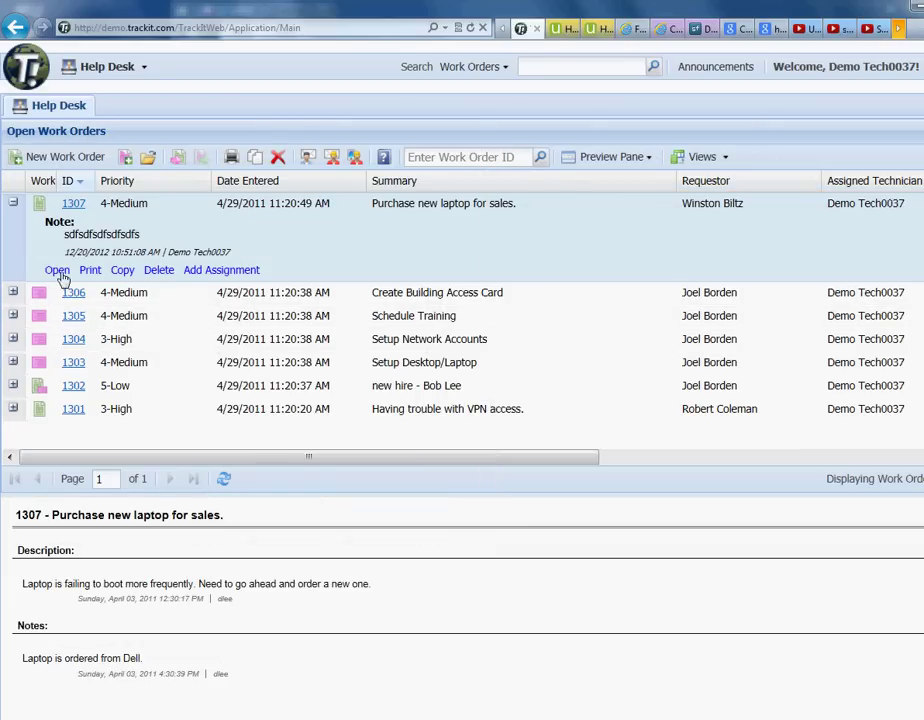
click(60, 273)
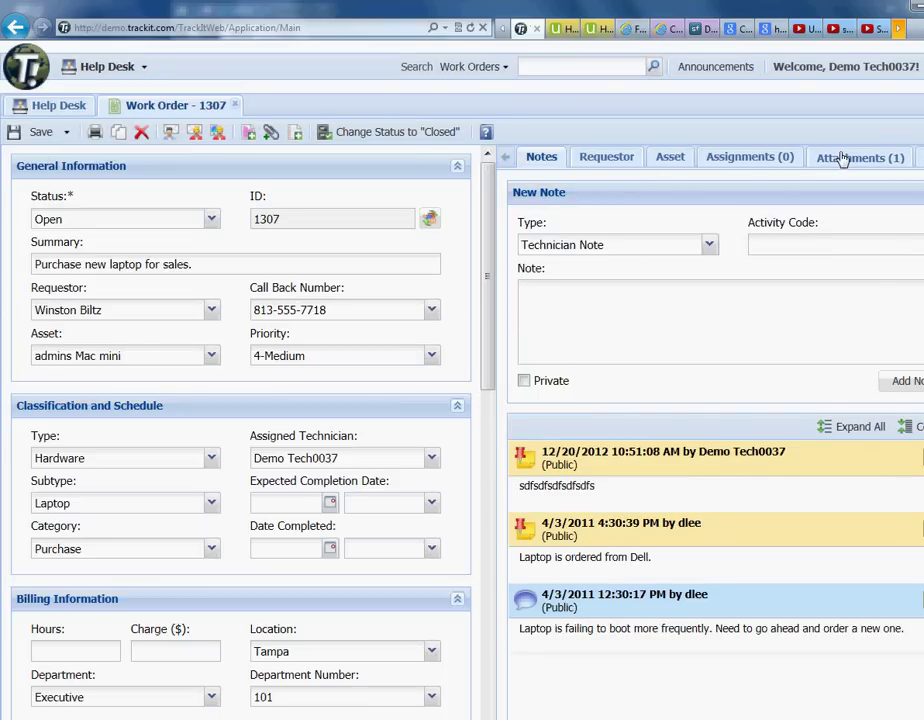
click(843, 160)
click(527, 270)
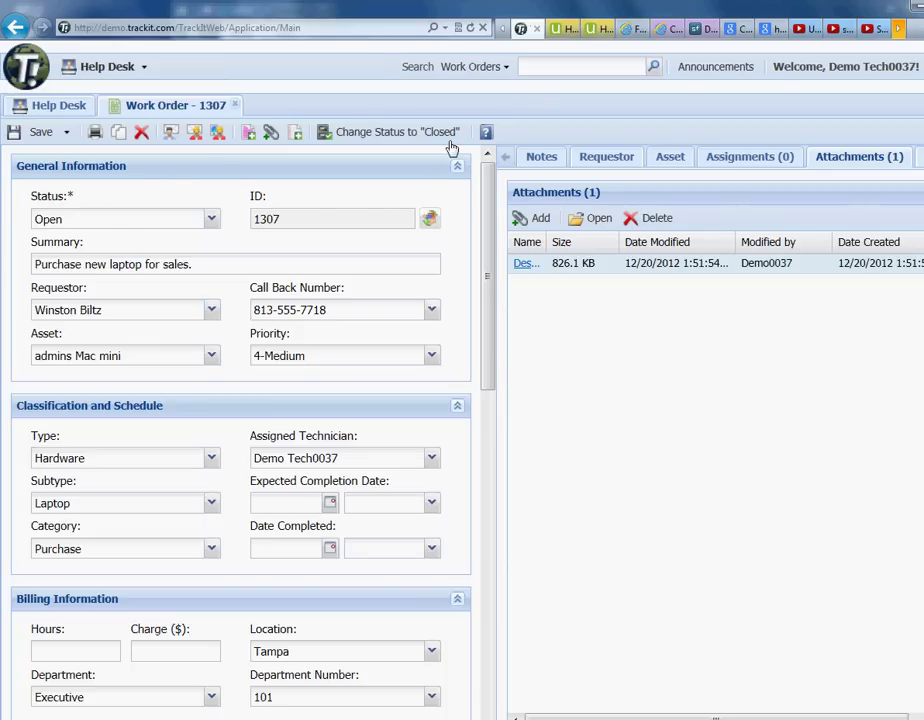
- Try to change the laptop purchase work order's status to Closed and return to the Help Desk list
click(405, 133)
click(63, 110)
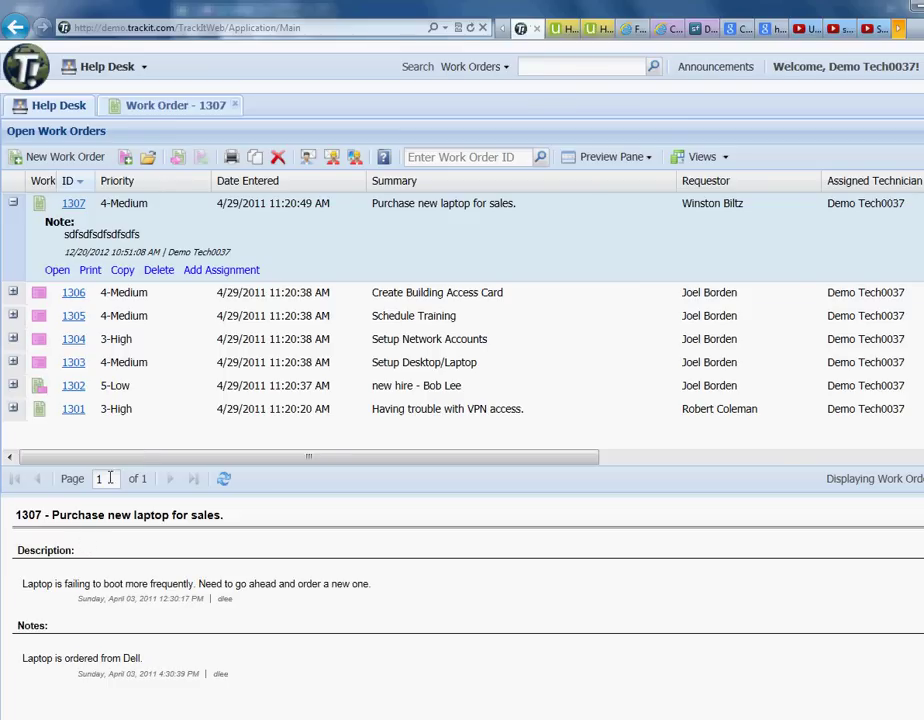
- Preview the "Setup Desktop/Laptop" work order, and collapse and re-expand the laptop purchase work order's note details
click(118, 368)
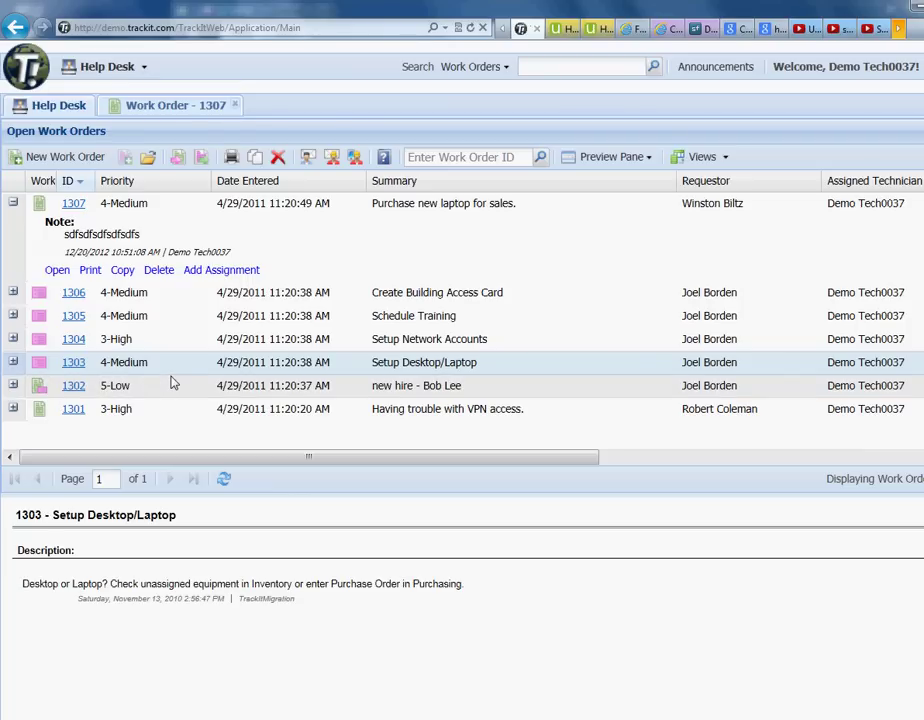
click(13, 203)
click(13, 203)
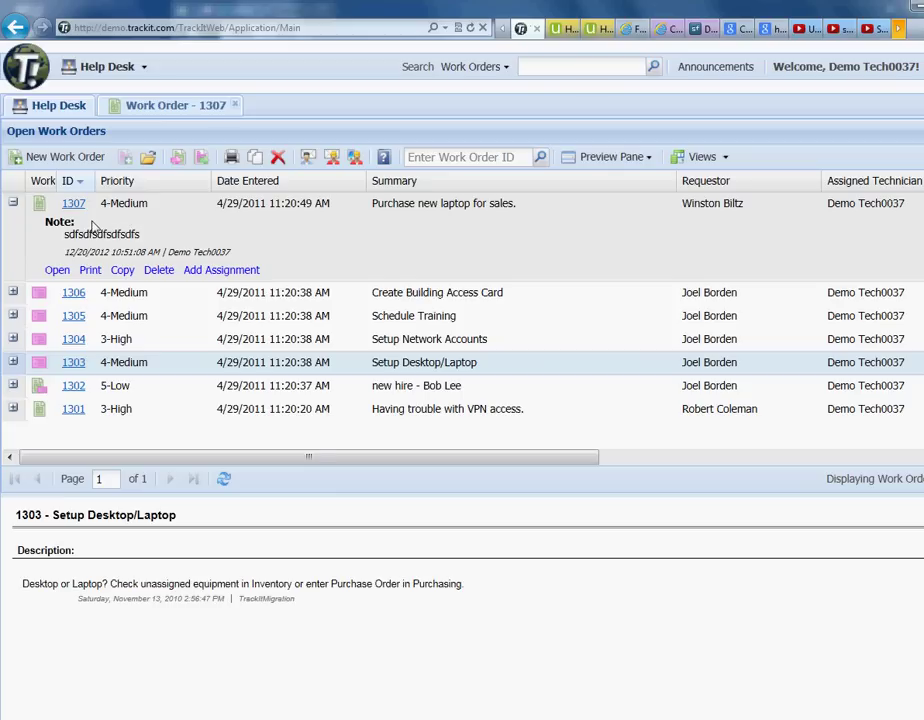
click(13, 203)
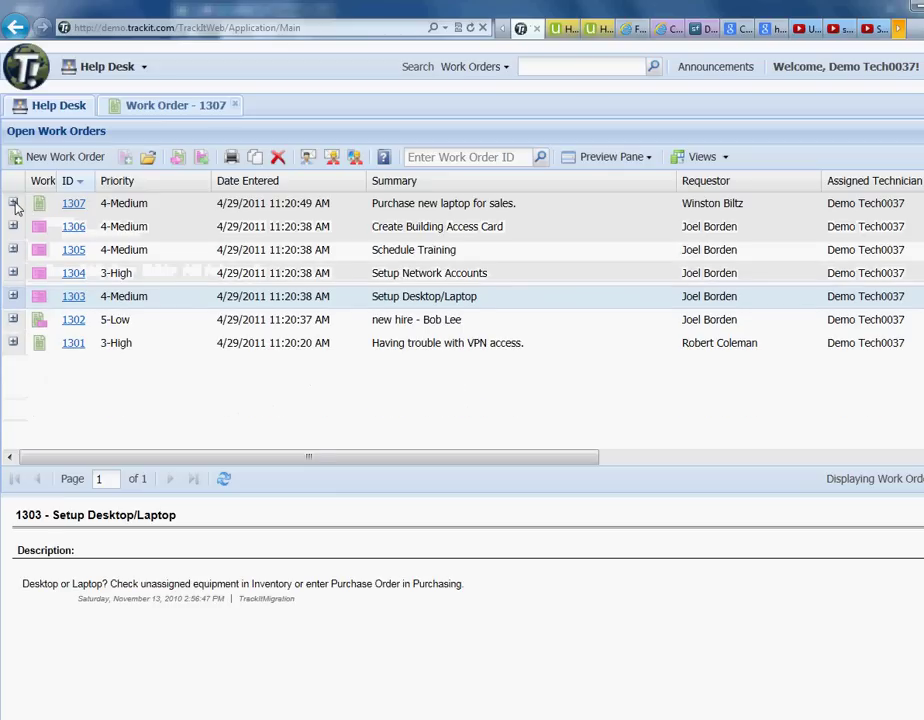
click(13, 203)
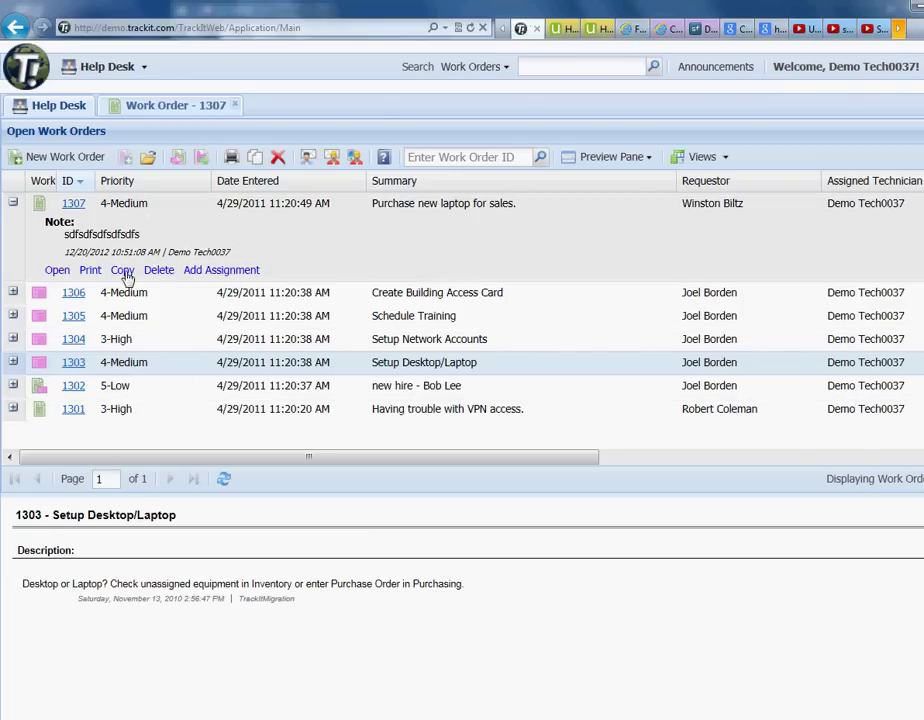
- Preview the "Setup Network Accounts" work order and check the available grid view and preview pane options
click(128, 344)
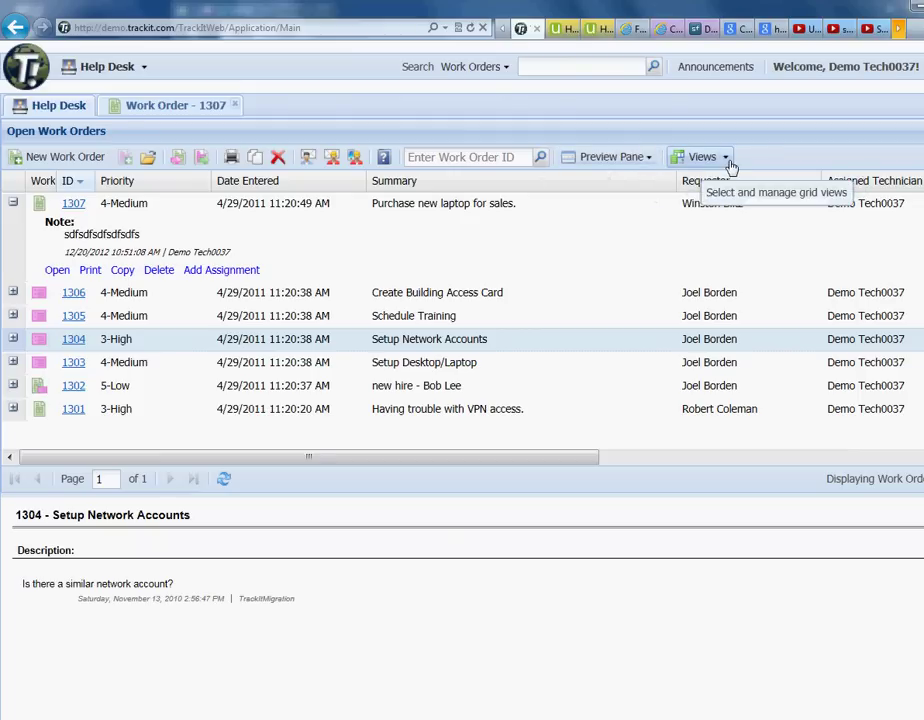
click(722, 160)
click(613, 158)
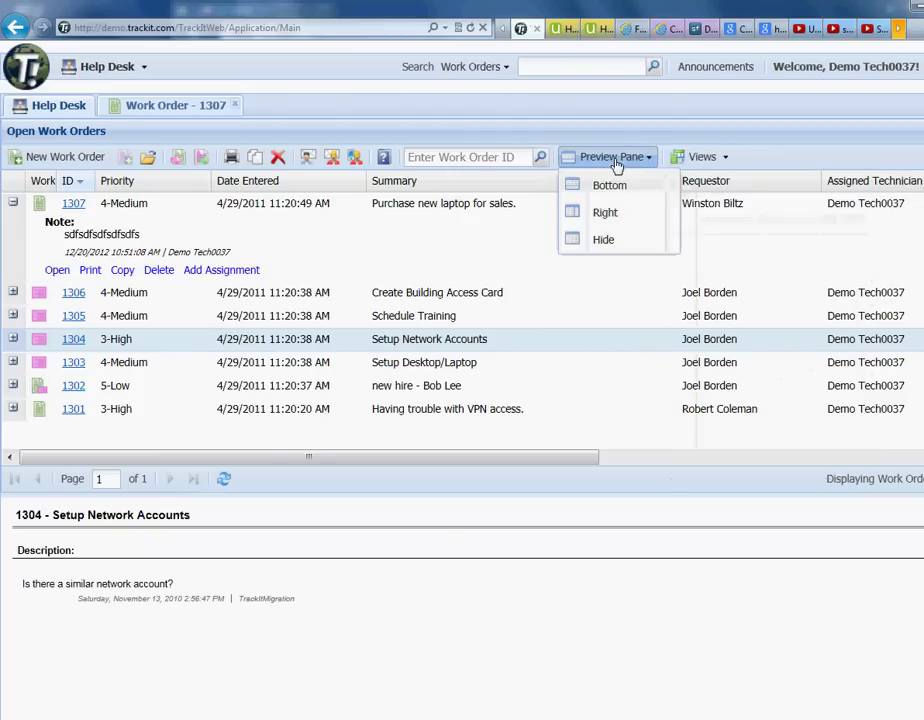
- Open the "Setup Network Accounts" assignment by looking up its work order ID, and return to the Help Desk list
click(428, 157)
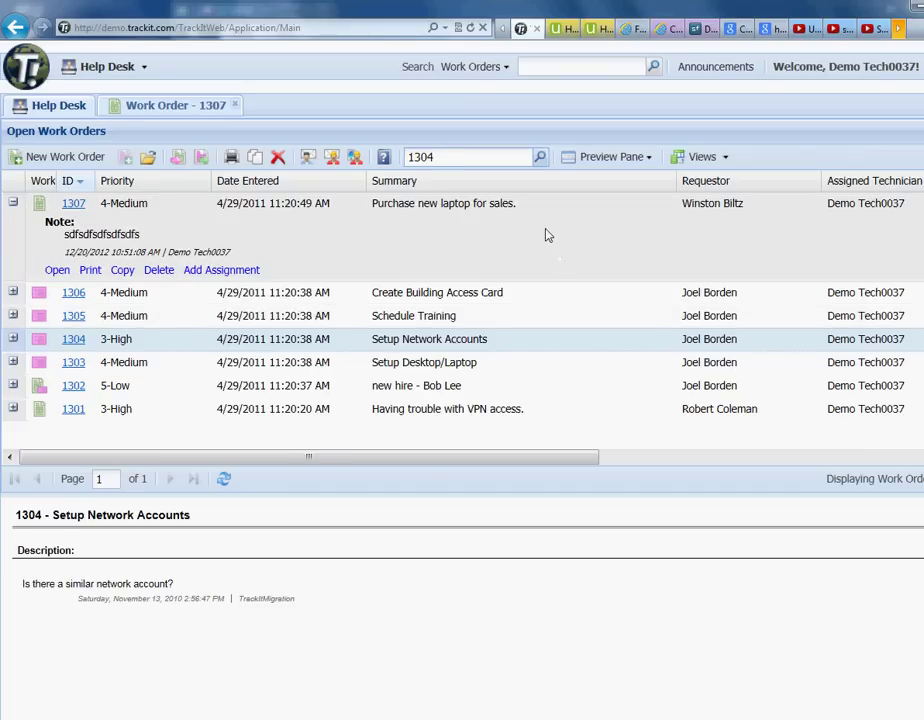
click(540, 157)
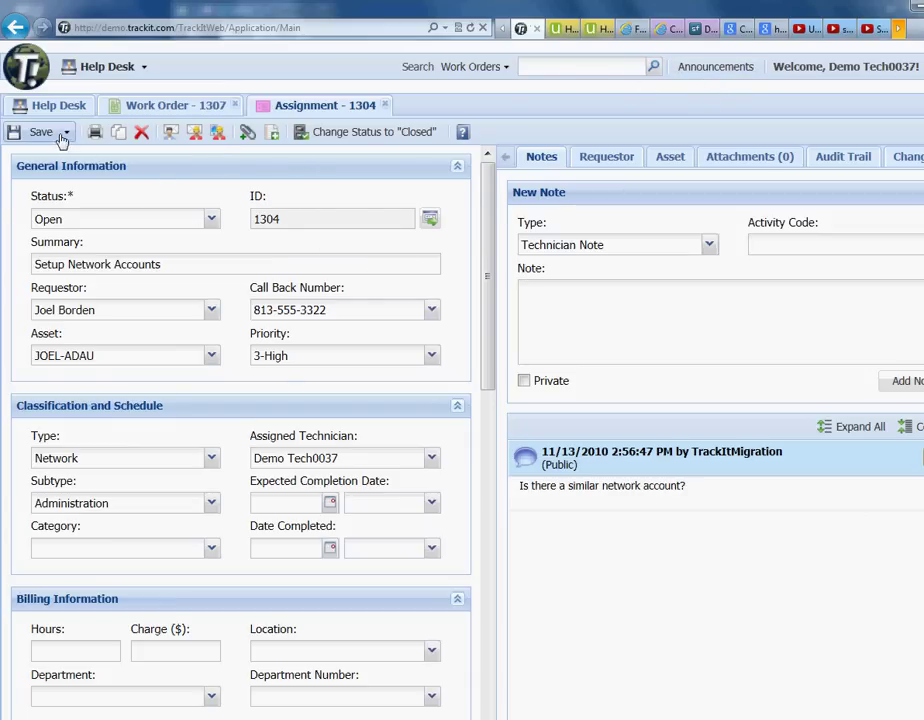
click(32, 106)
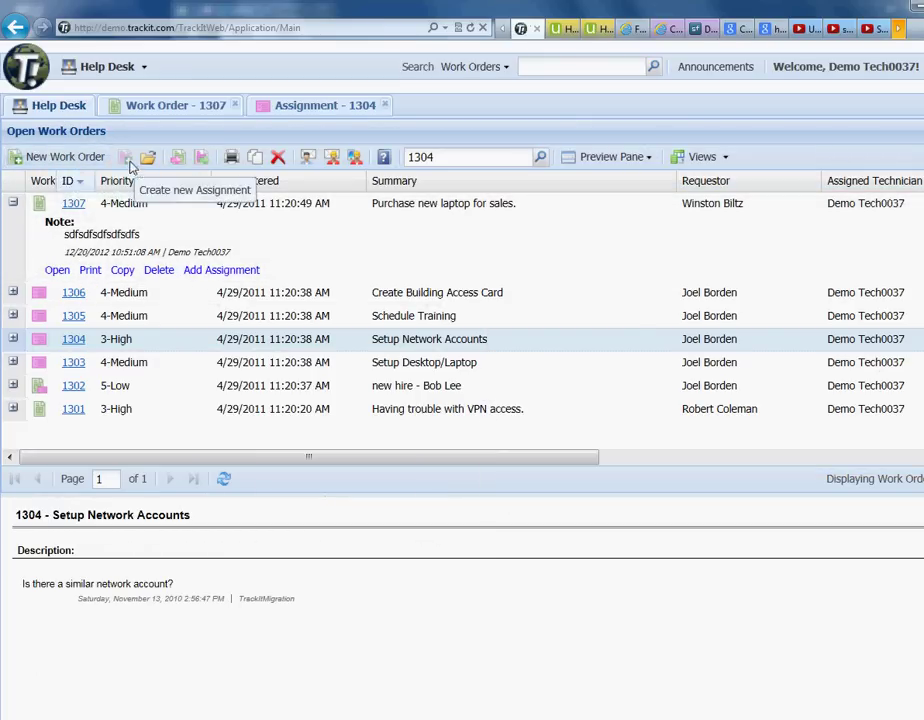
click(144, 68)
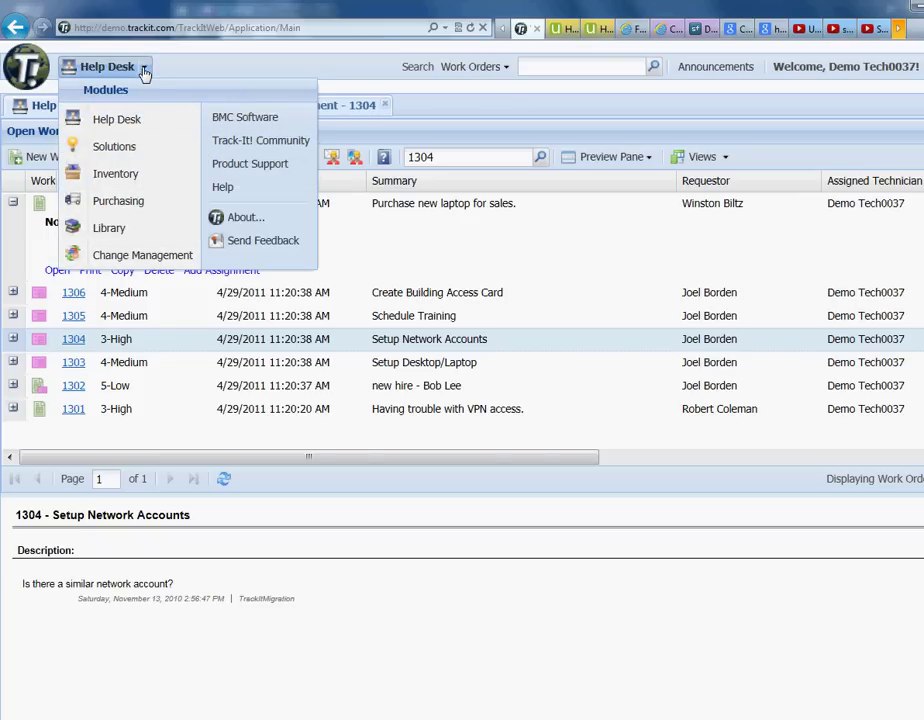
click(145, 72)
click(144, 70)
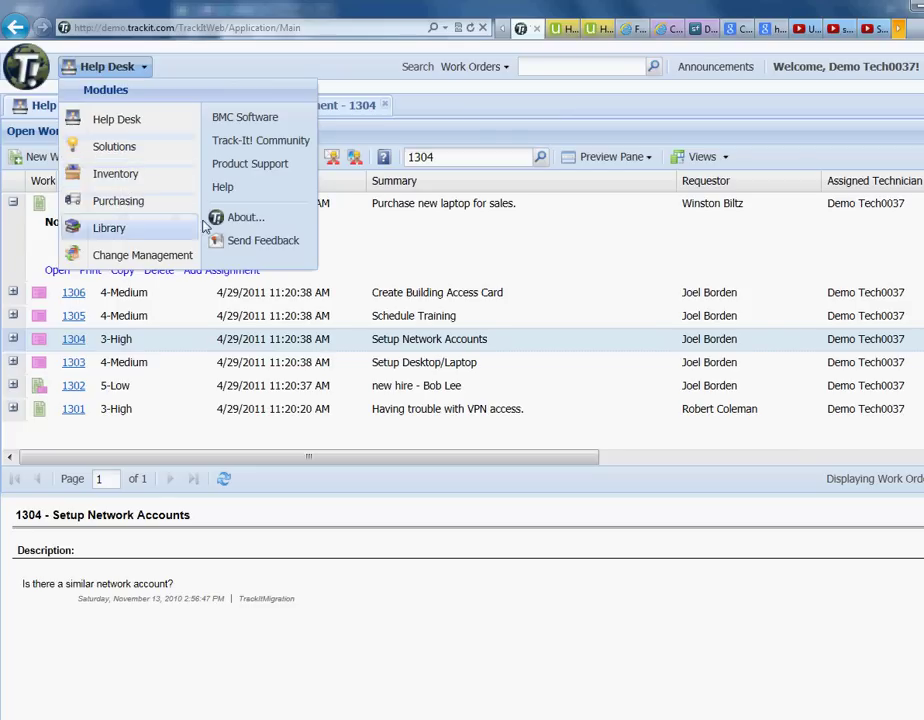
click(235, 68)
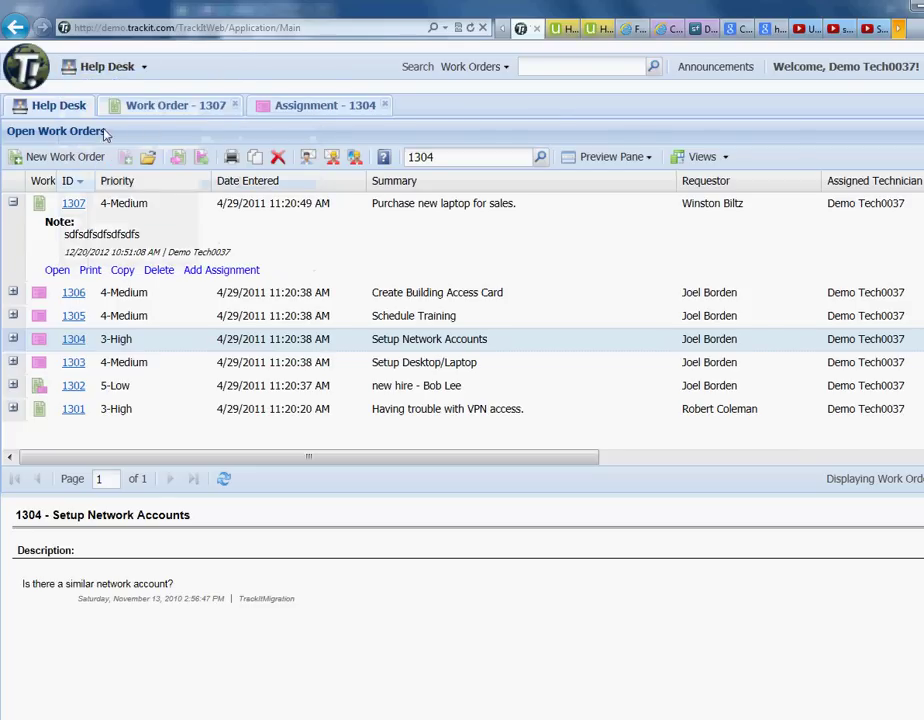
- Start a new work order and enter "dvfvse" as its summary
click(72, 156)
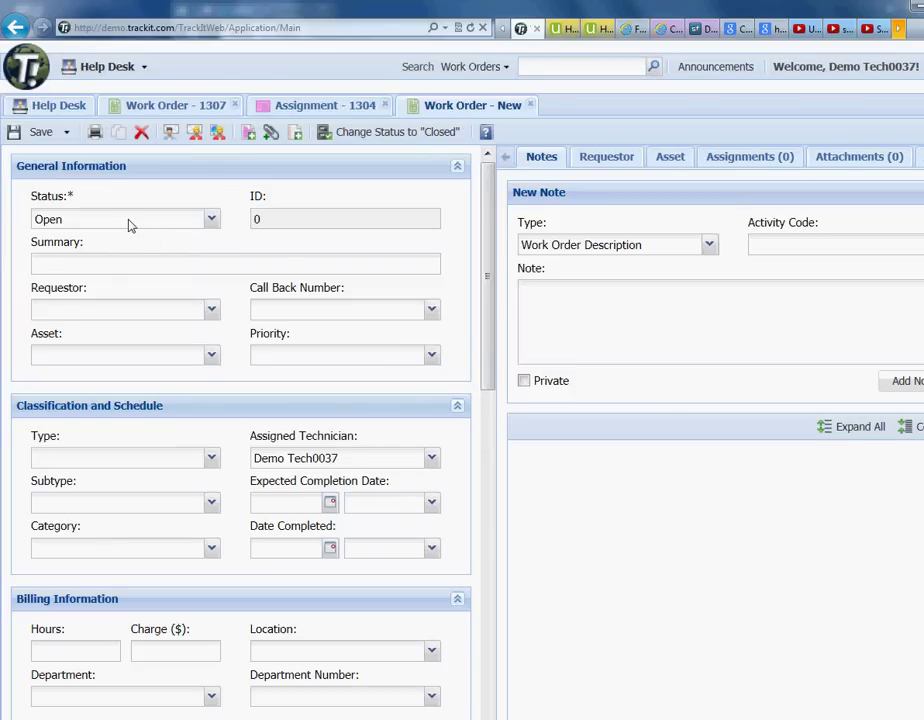
click(140, 219)
click(275, 258)
click(143, 68)
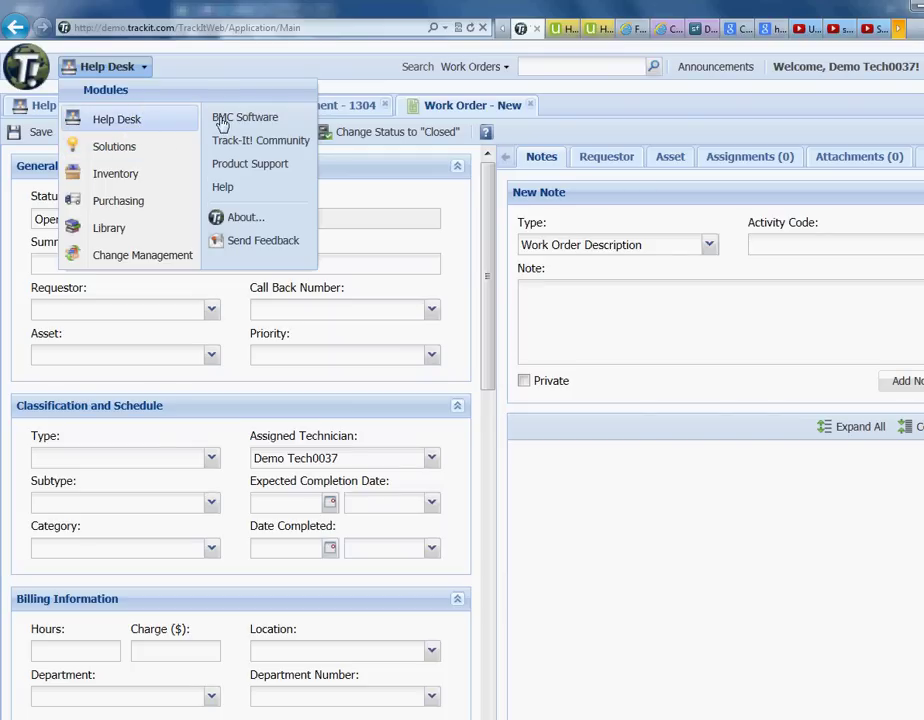
click(198, 66)
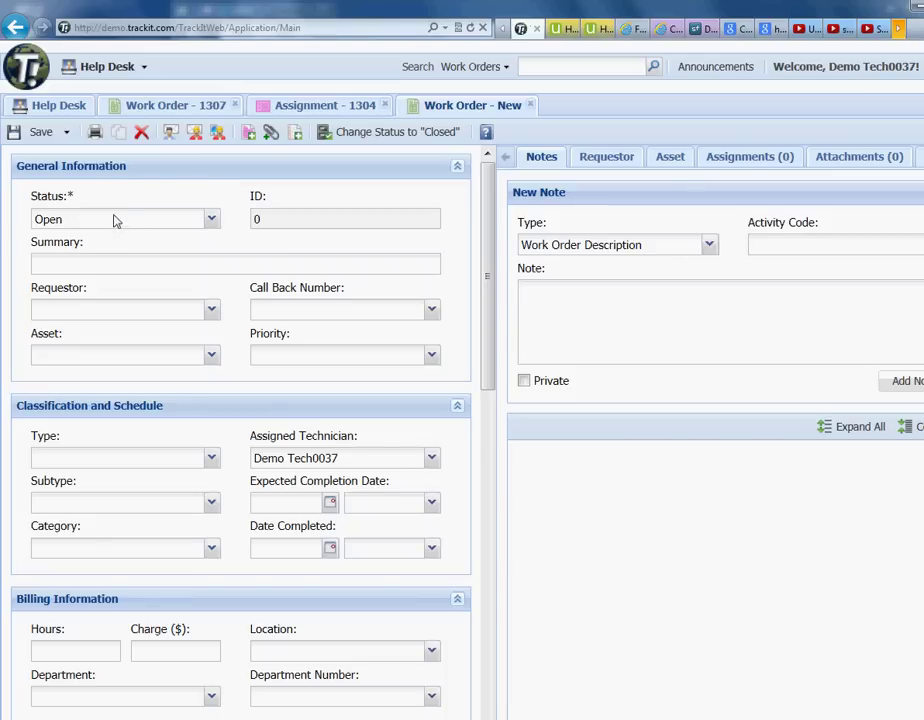
text(dvfvse)
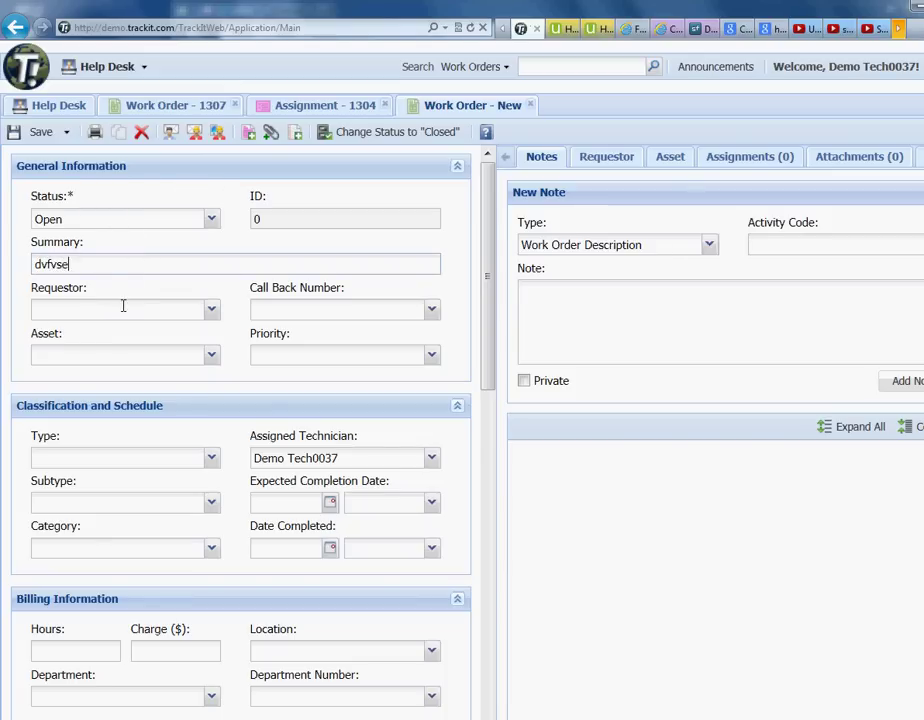
- Choose a requestor for the new work order and set its asset to the entry beginning with \\TRKITDC02\MarketingArea
click(172, 318)
click(210, 310)
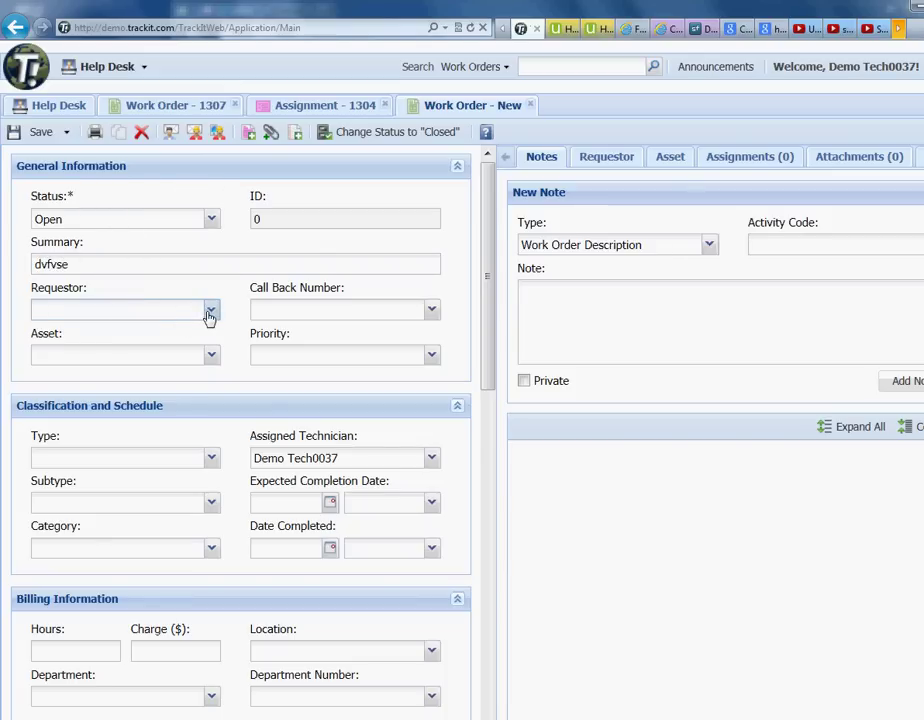
click(140, 362)
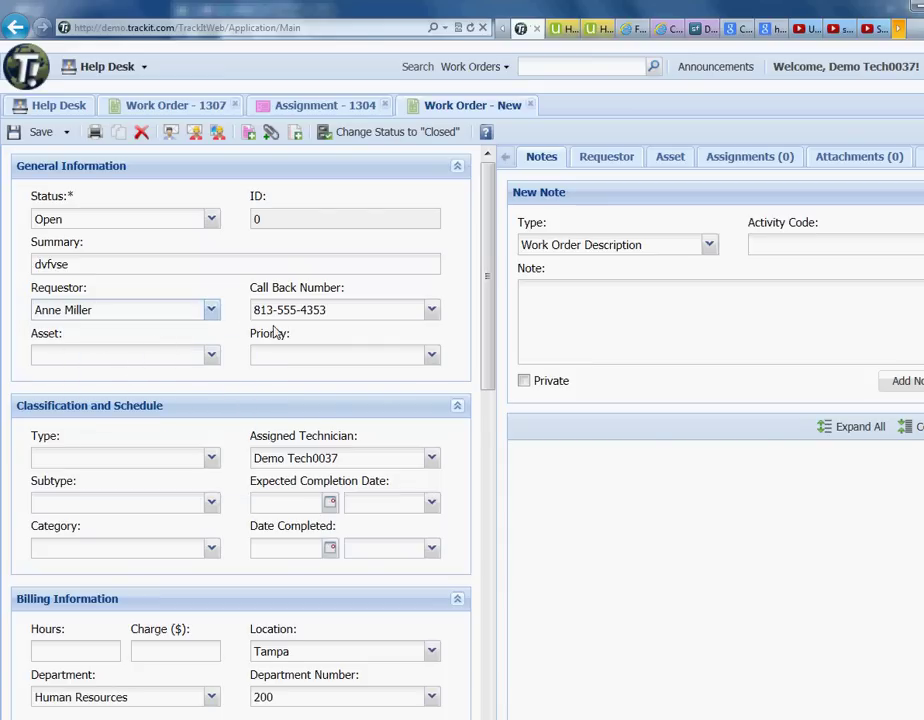
click(182, 356)
click(211, 357)
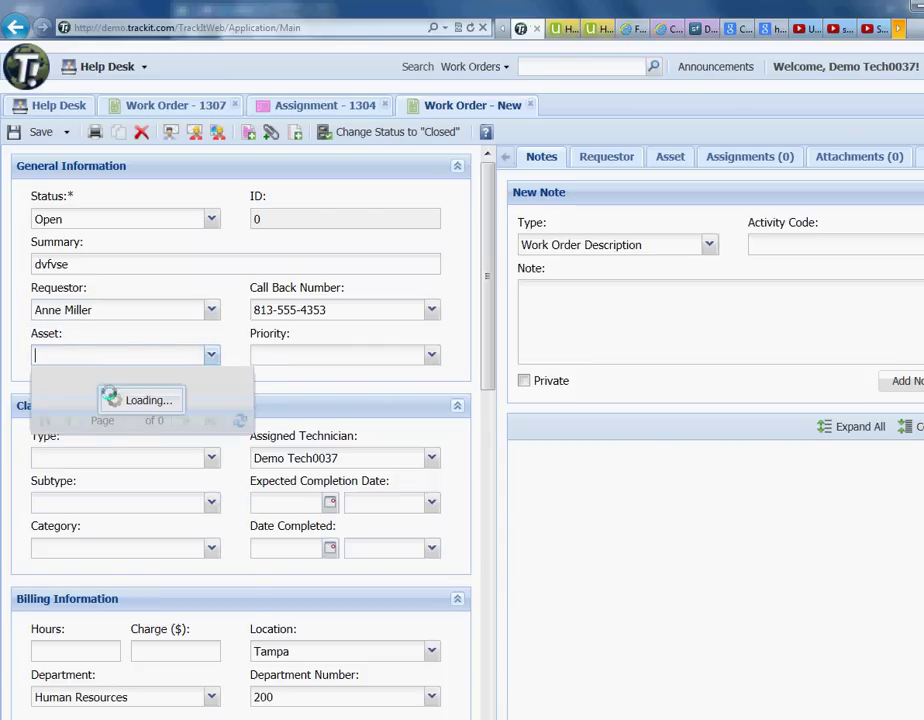
click(148, 410)
click(330, 355)
text(sdfsfsf)
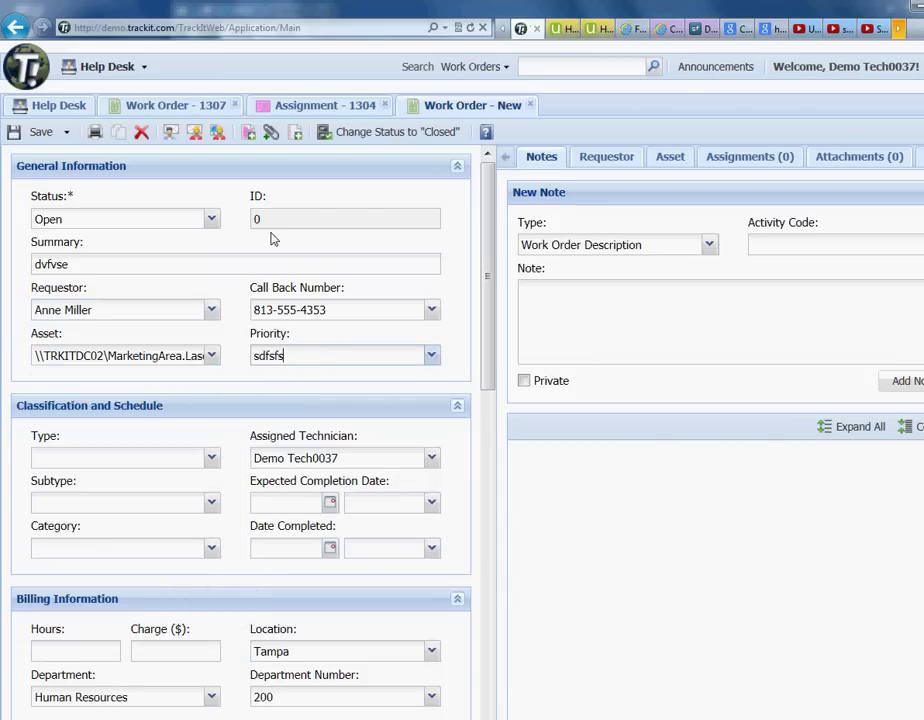
double_click(304, 360)
key(BackSpace)
scroll(208, 450, down, 3)
scroll(181, 450, up, 3)
key(Tab)
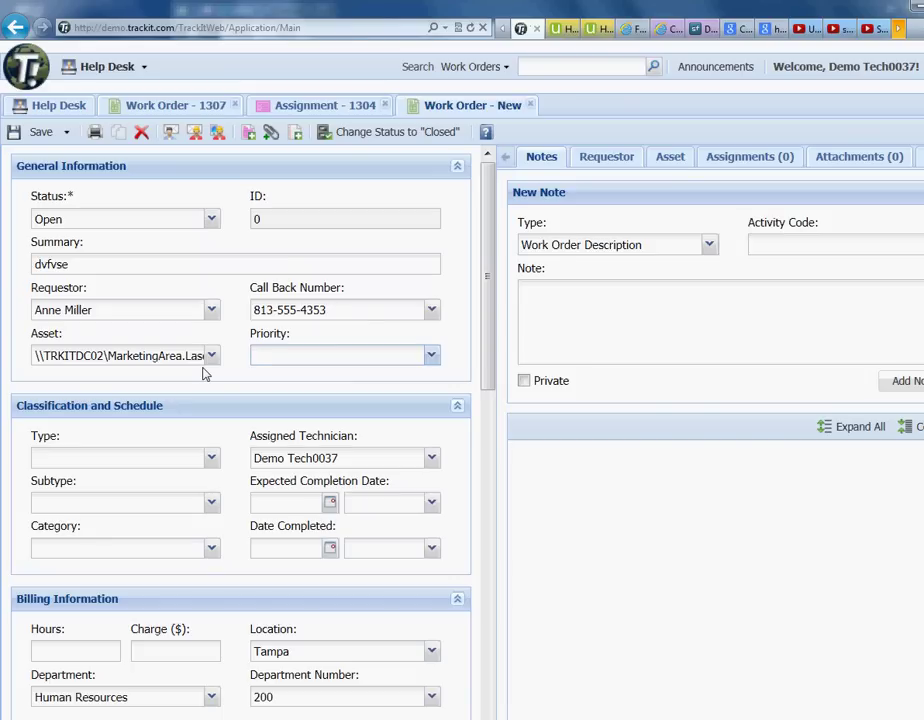
- Switch to the Brown Advisory job posting and highlight the requirement on creating knowledge base articles and updating Help Desk ticket information
click(630, 28)
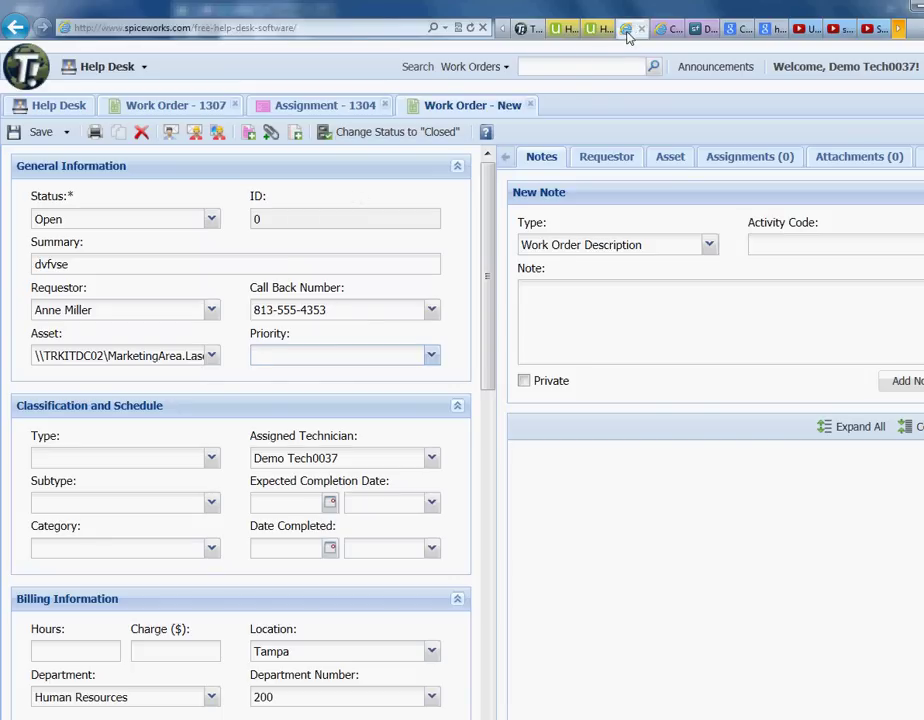
click(505, 30)
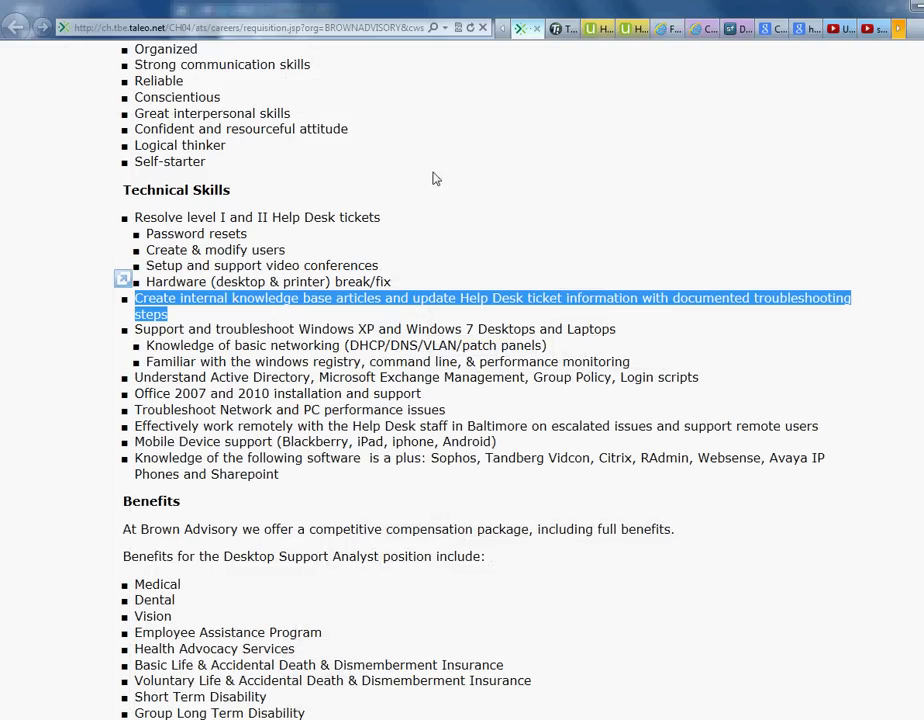
click(190, 305)
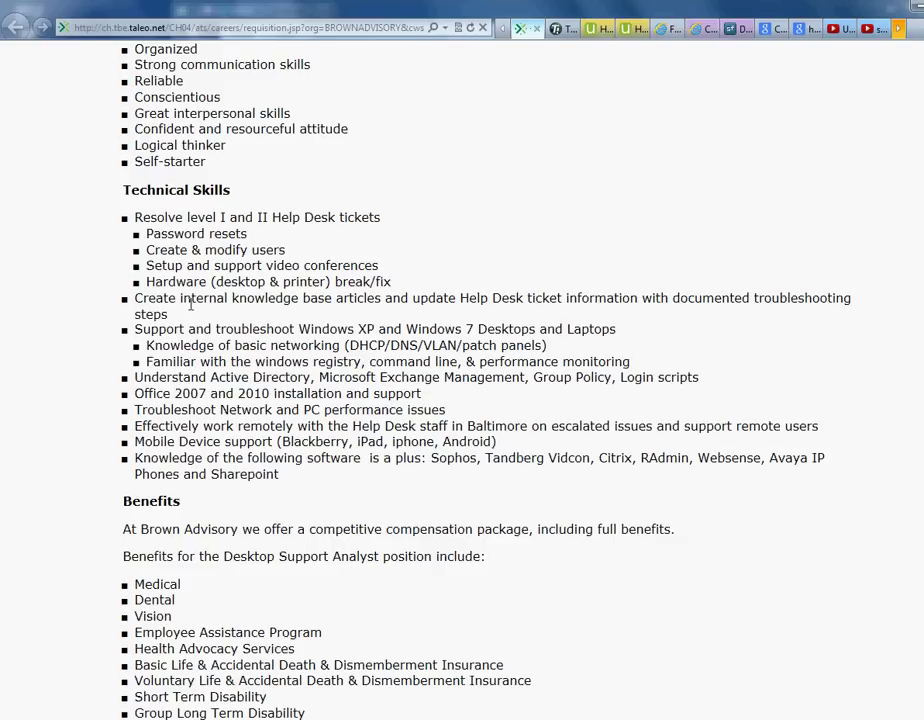
drag(301, 298, 462, 309)
click(474, 296)
drag(135, 298, 671, 299)
drag(750, 300, 182, 302)
click(170, 318)
triple_click(170, 318)
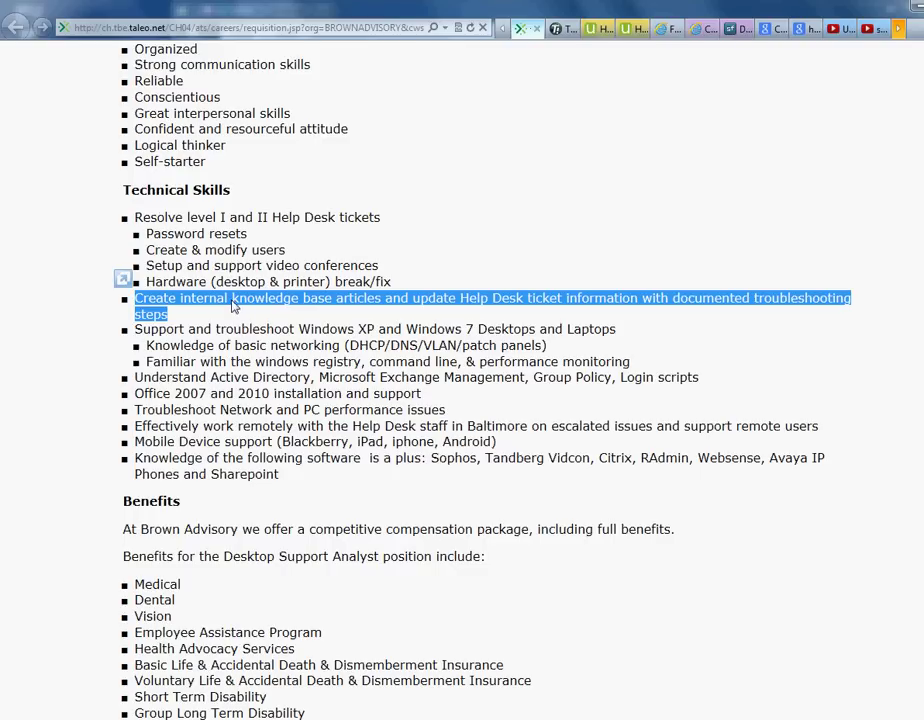
click(292, 334)
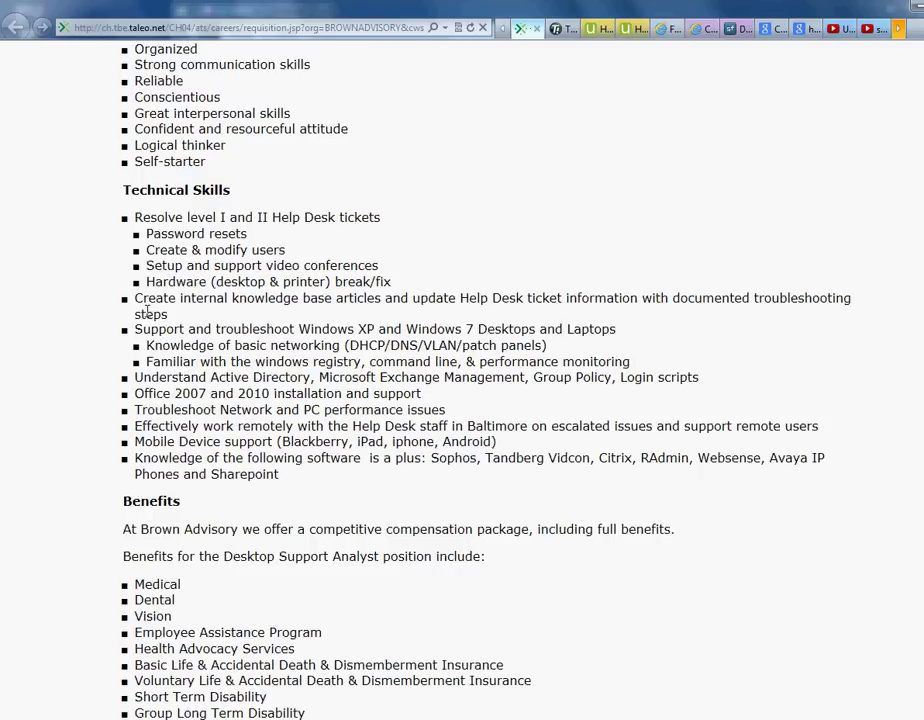
drag(167, 314, 111, 302)
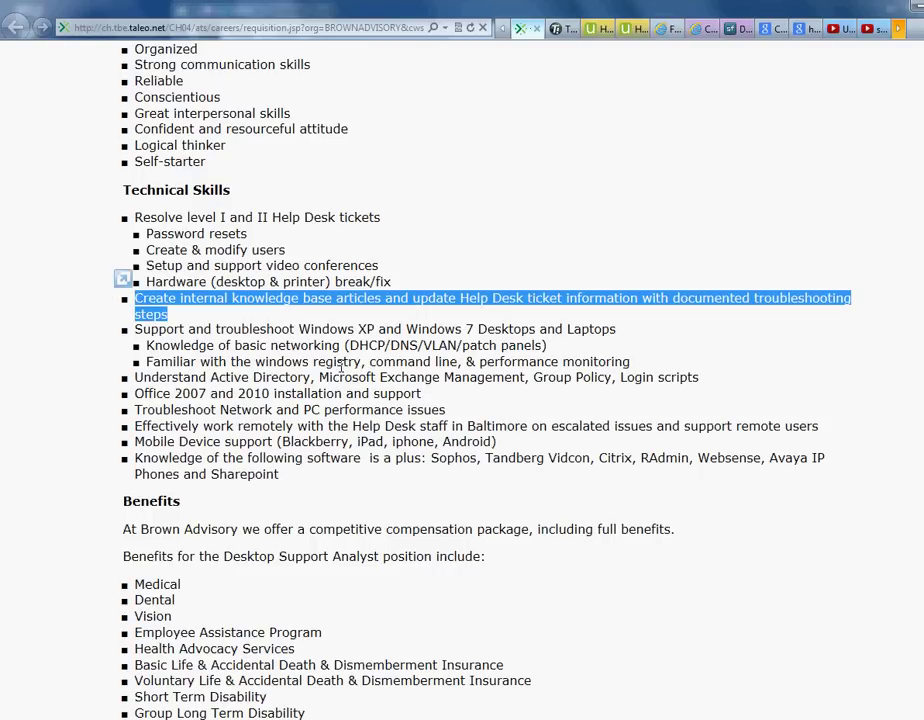
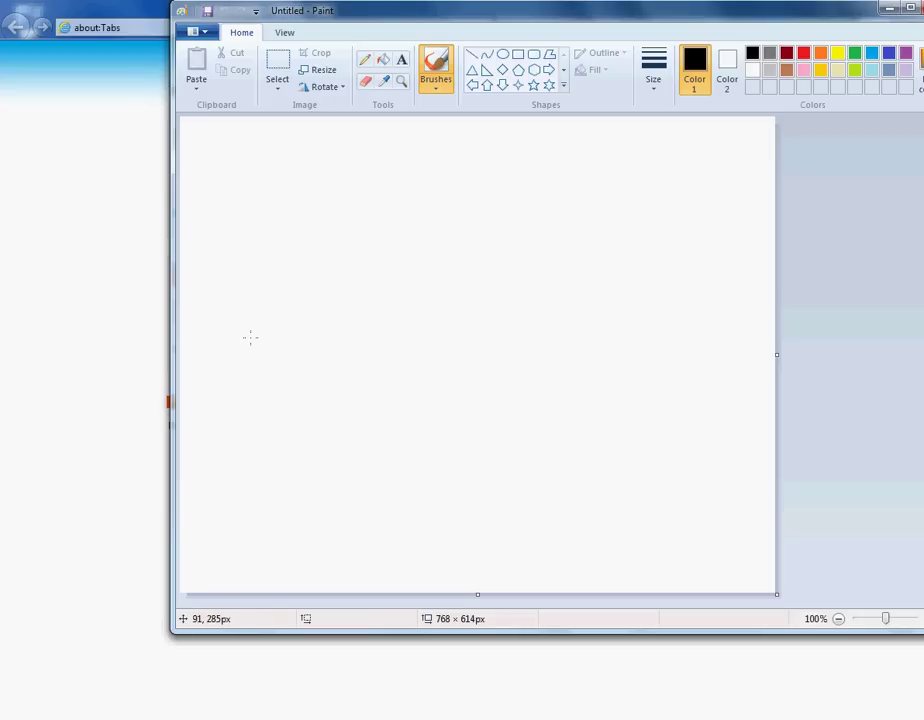
- Handwrite "The end" with the brush on the blank Paint canvas and switch to CamStudio
drag(272, 309, 277, 362)
mouse_move(247, 324)
mouse_down()
mouse_move(316, 287)
mouse_move(309, 335)
mouse_move(341, 306)
mouse_up()
mouse_move(341, 288)
mouse_down()
mouse_move(343, 333)
mouse_move(389, 320)
mouse_up()
mouse_move(432, 282)
mouse_down()
mouse_move(426, 300)
mouse_move(449, 287)
mouse_move(474, 307)
mouse_up()
drag(487, 239, 512, 301)
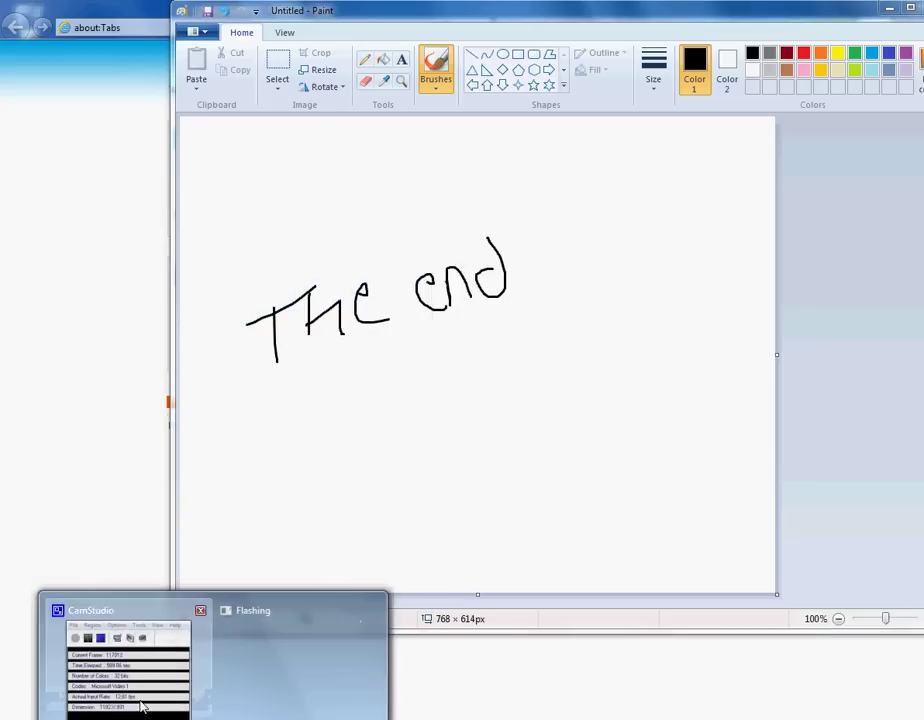
click(143, 707)
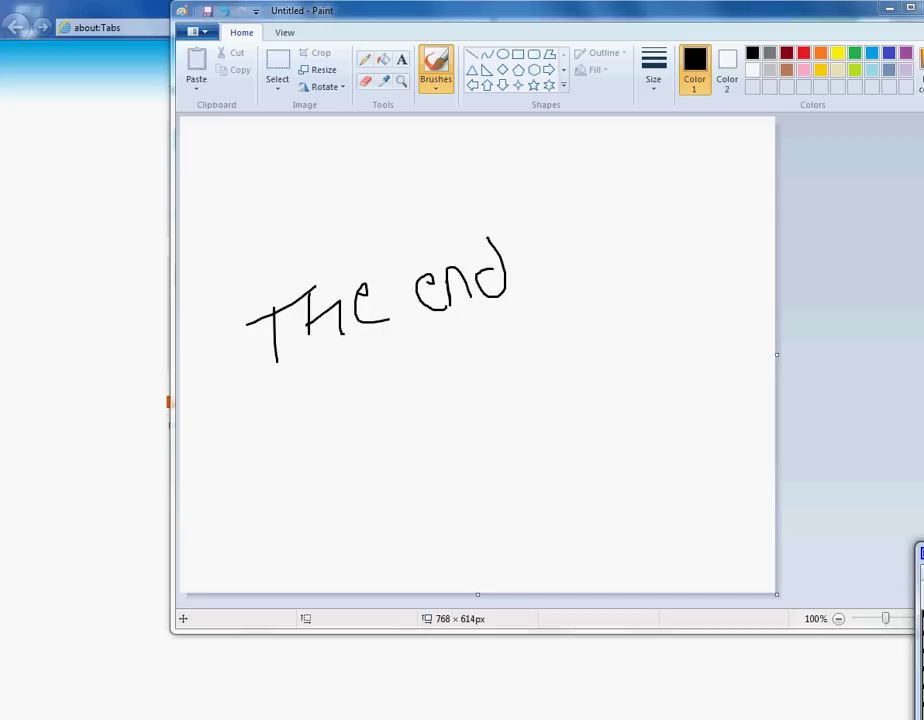